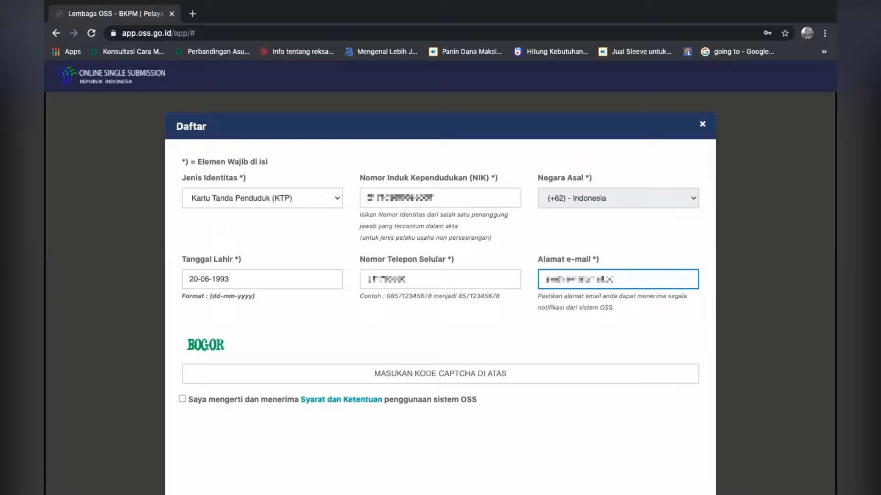
Complete the registration form with the e-mail address and the displayed captcha, accept the terms and conditions, and submit it
type("om")
left_click(242, 377)
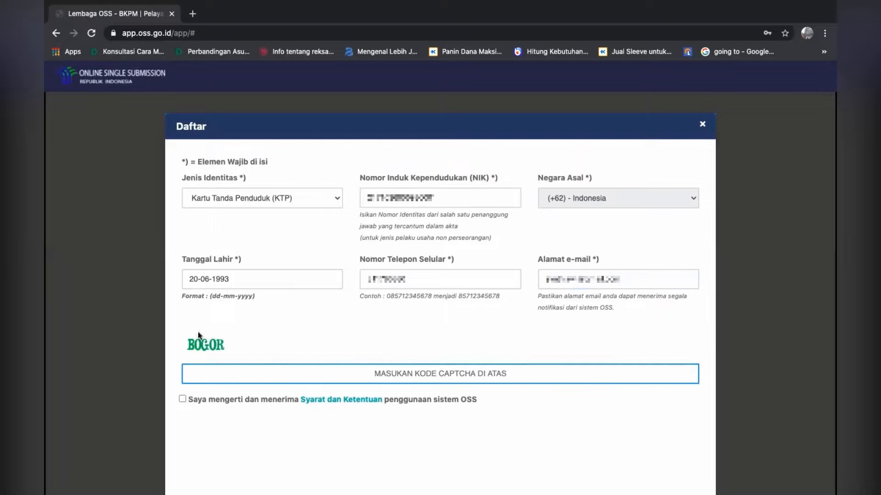
type("B")
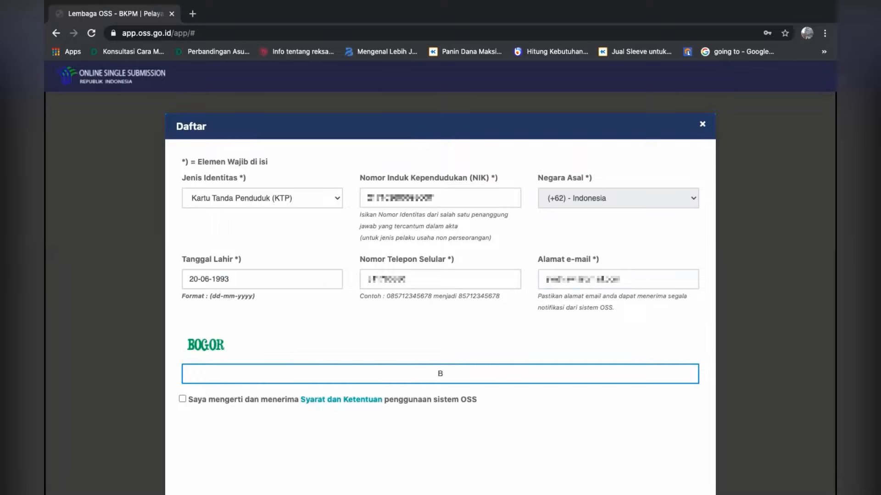
type("OGOR")
left_click(181, 405)
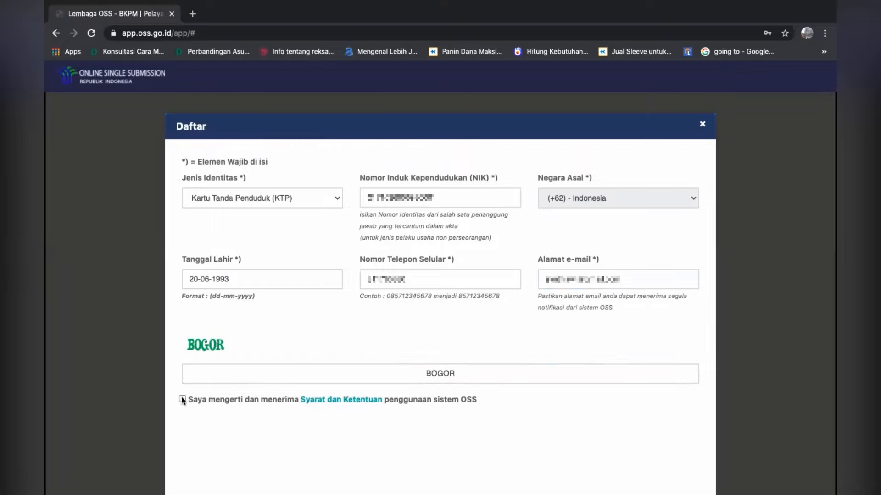
left_click(182, 400)
left_click(198, 429)
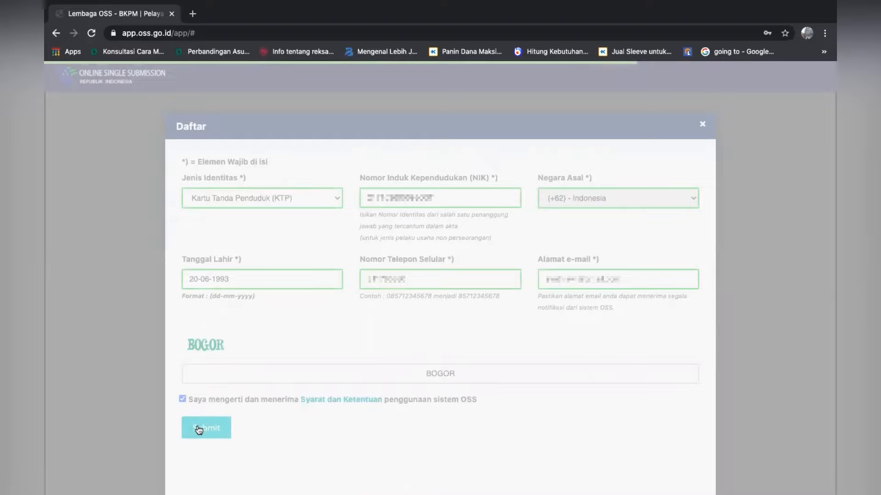
Open gmail.com in a new browser tab and switch to the inbox of the account used for registration
left_click(193, 13)
type("gmail.com")
key("Return")
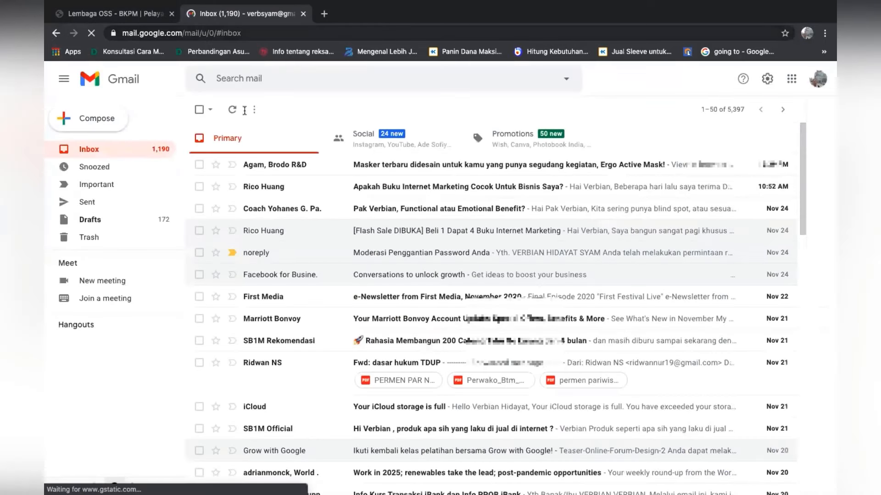
left_click(814, 89)
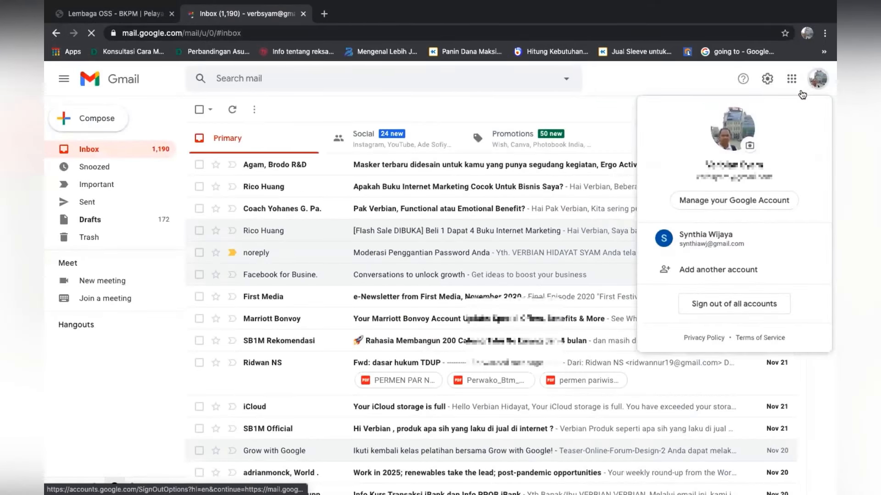
left_click(716, 232)
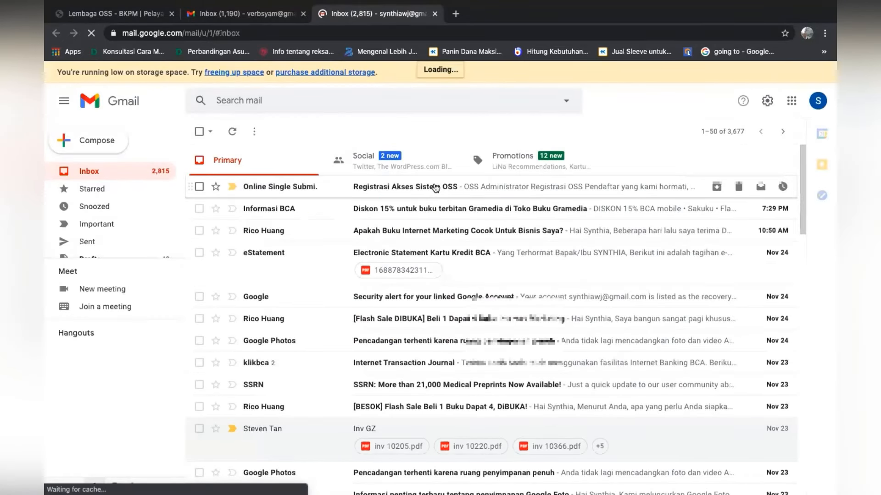
Open the "Registrasi Akses Sistem OSS" e-mail and activate the OSS account from its AKTIVASI link
left_click(435, 188)
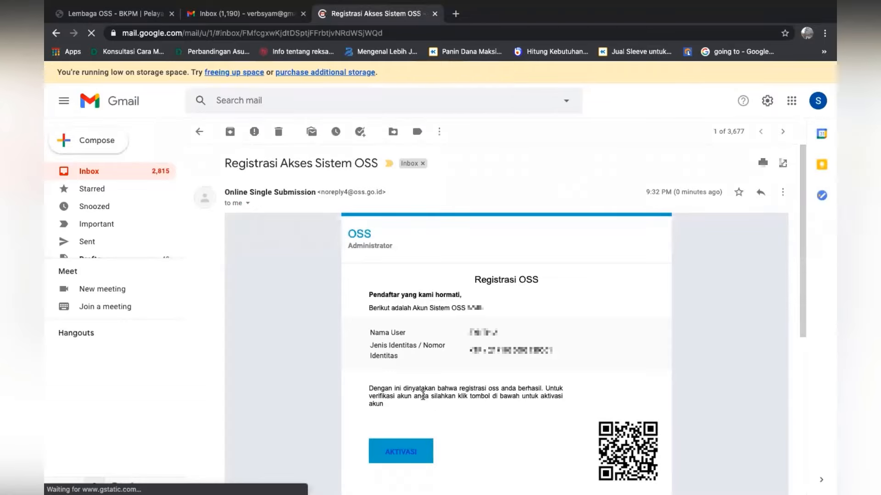
scroll(423, 396, "down", 3)
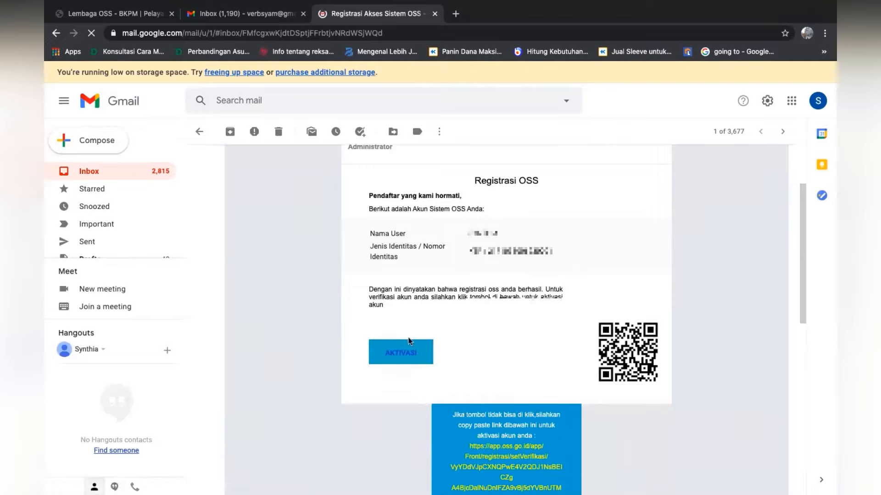
left_click(404, 354)
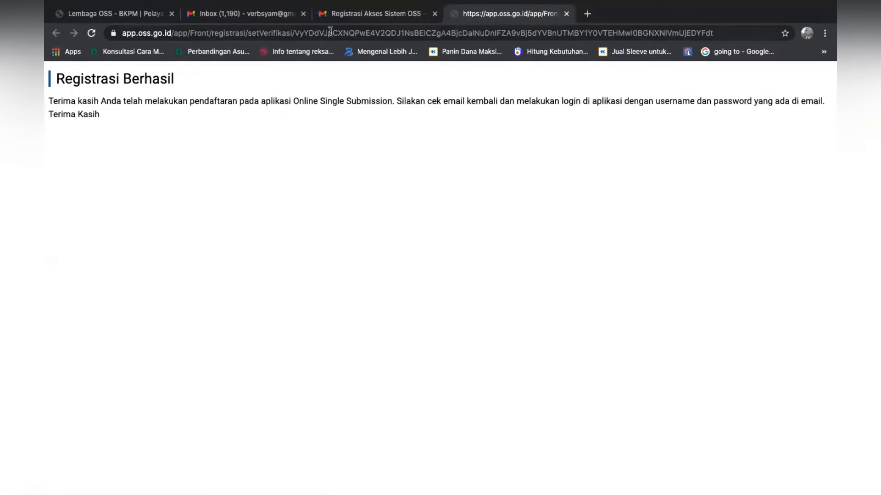
Return to the mailbox, refresh the inbox, and open the "Konfirmasi registrasi Akun Sistem OSS" e-mail containing the login credentials
left_click(344, 16)
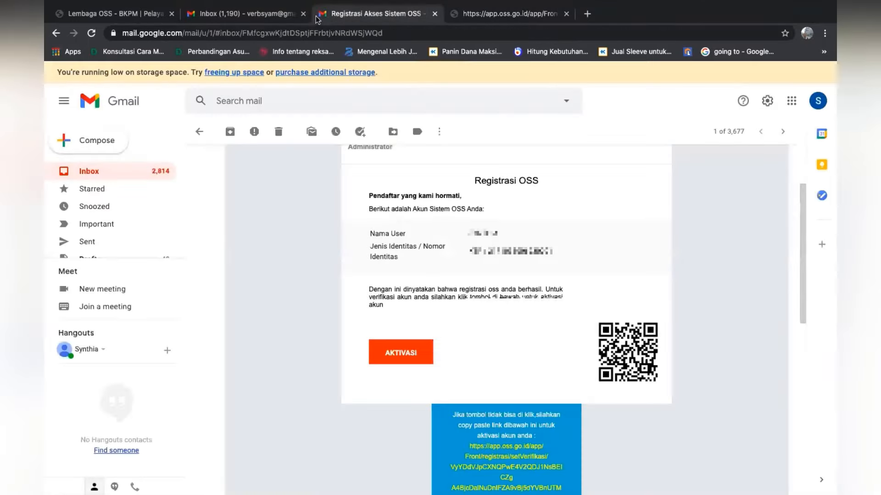
left_click(79, 171)
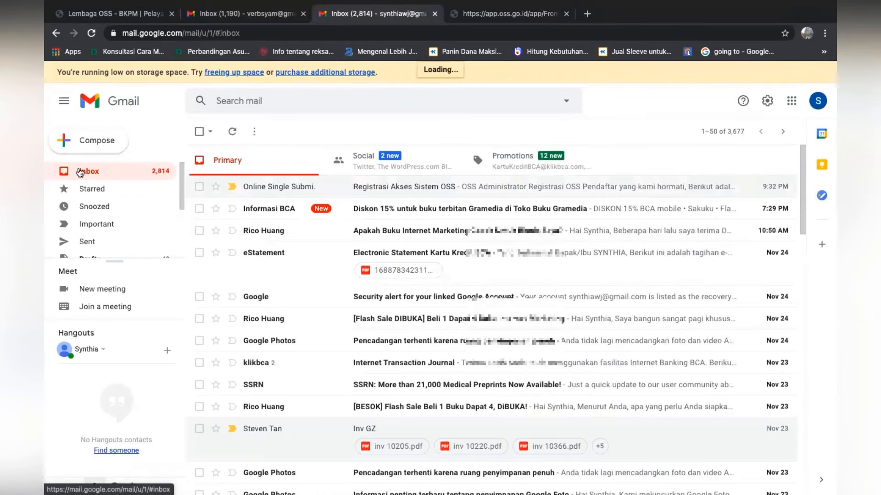
left_click(193, 37)
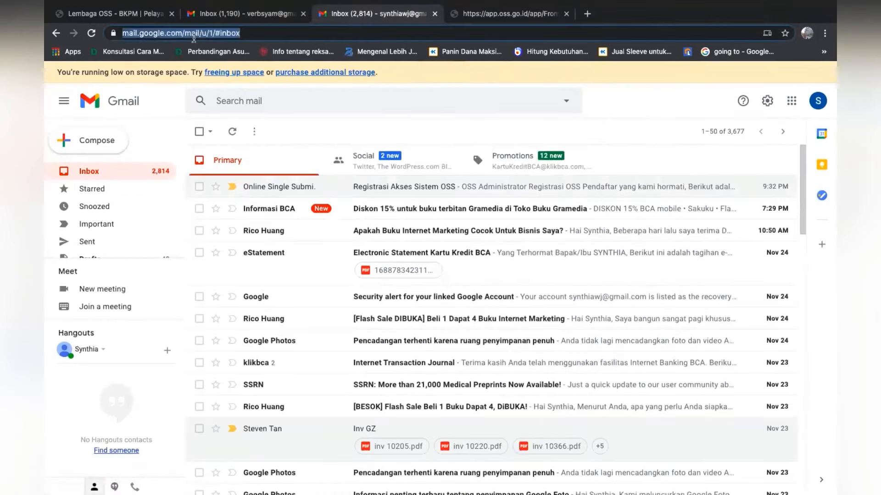
key("Return")
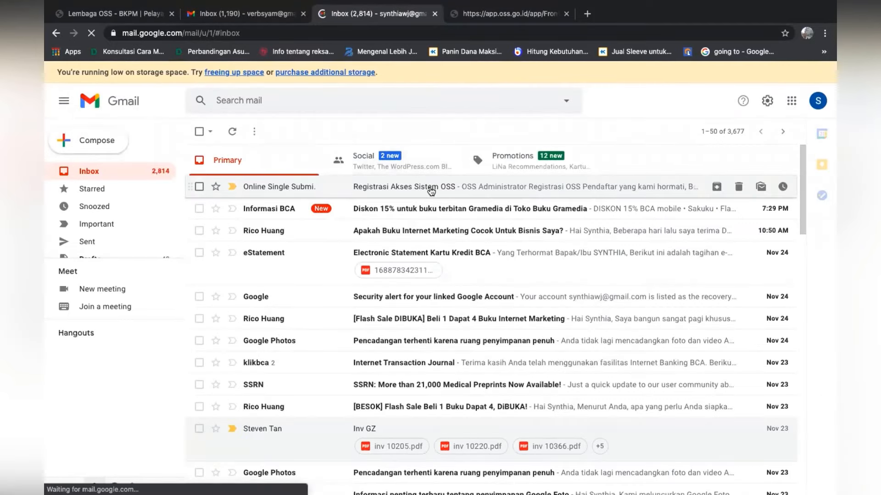
left_click(428, 199)
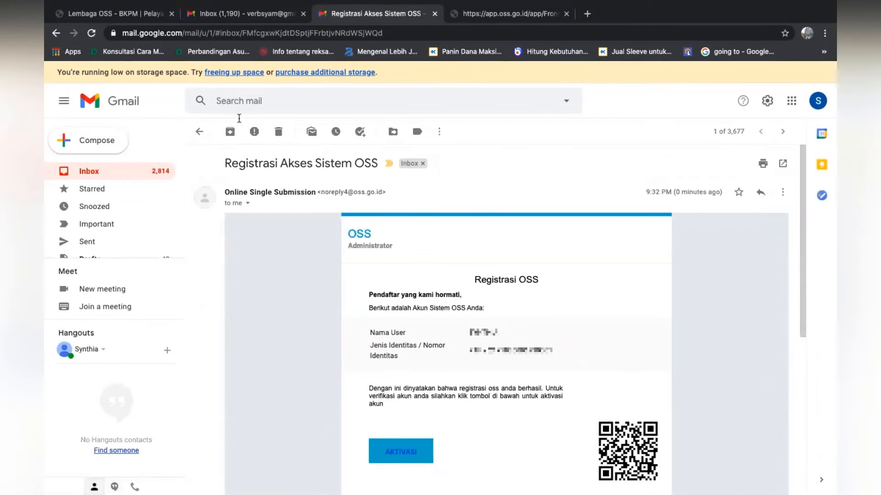
left_click(133, 174)
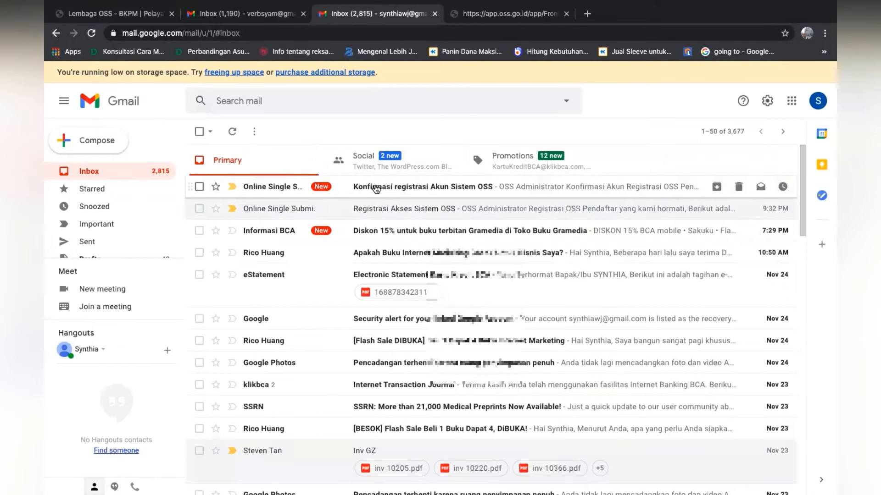
left_click(373, 187)
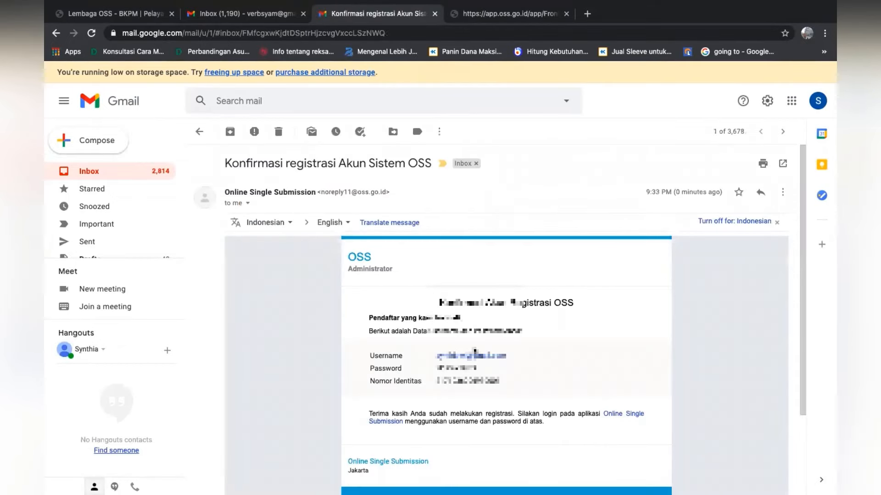
scroll(474, 351, "down", 2)
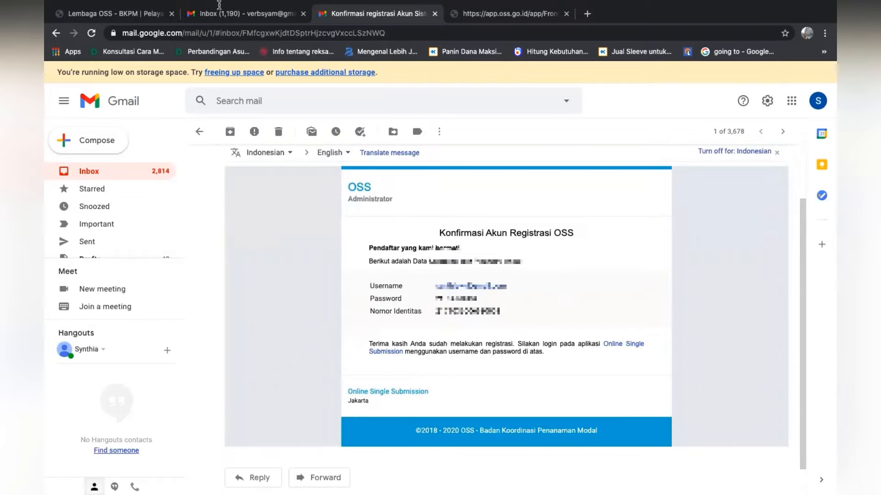
Switch to the OSS login form and clear the prefilled username
left_click(115, 13)
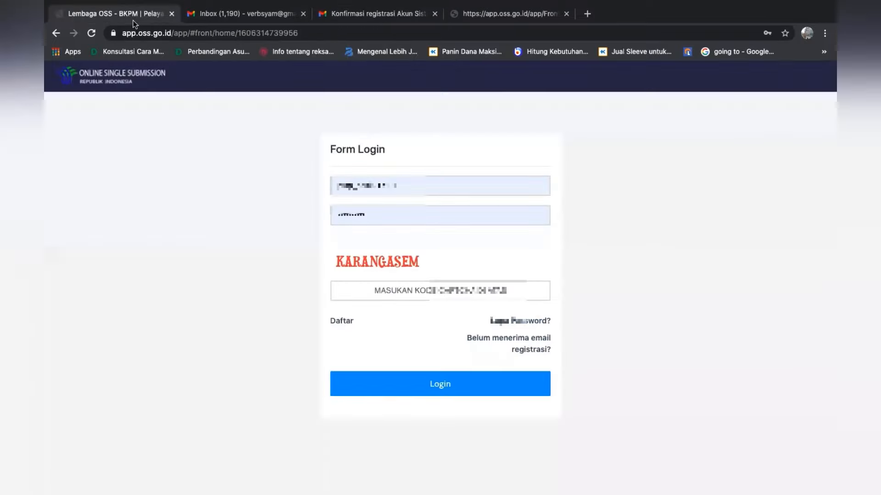
left_click(415, 184)
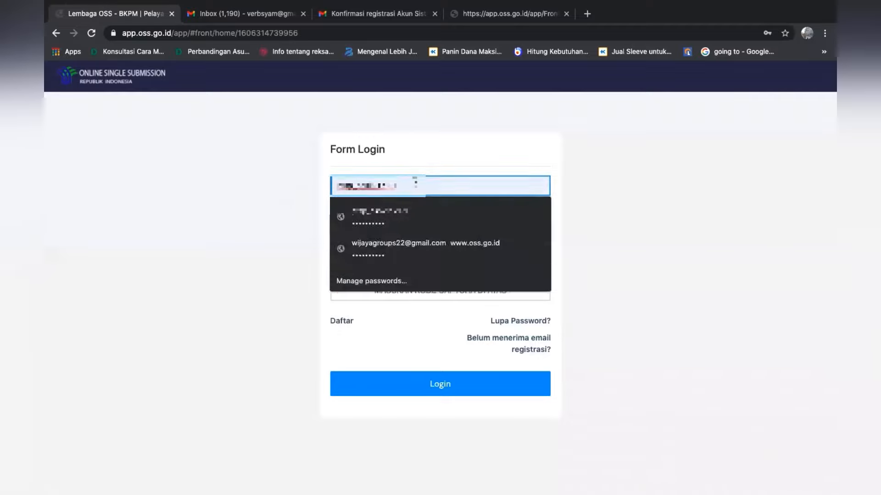
key("BackSpace")
key("BackSpace")
key("BackSpace")
key("BackSpace")
key("BackSpace")
key("BackSpace")
key("BackSpace")
key("BackSpace")
key("BackSpace")
key("BackSpace")
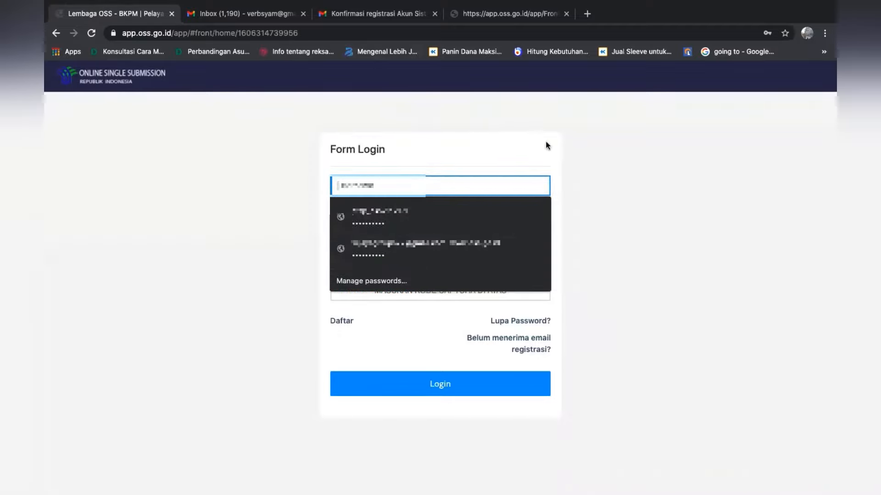
key("Down")
key("Return")
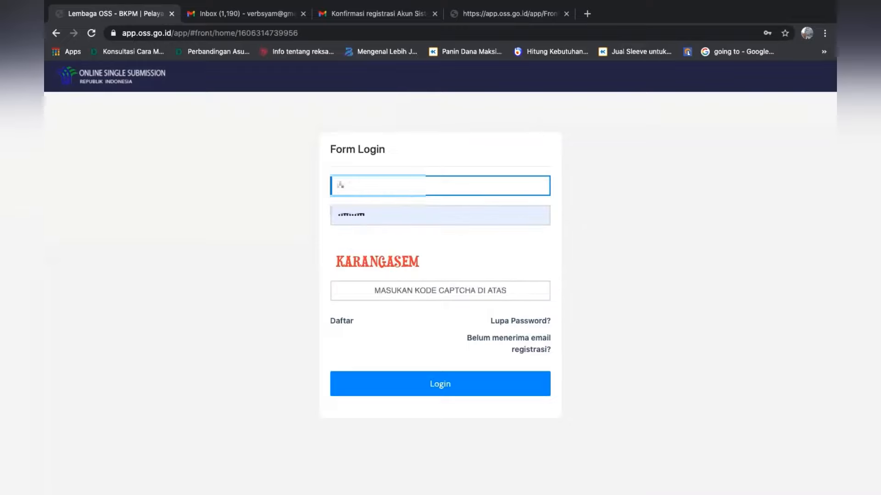
type("syam")
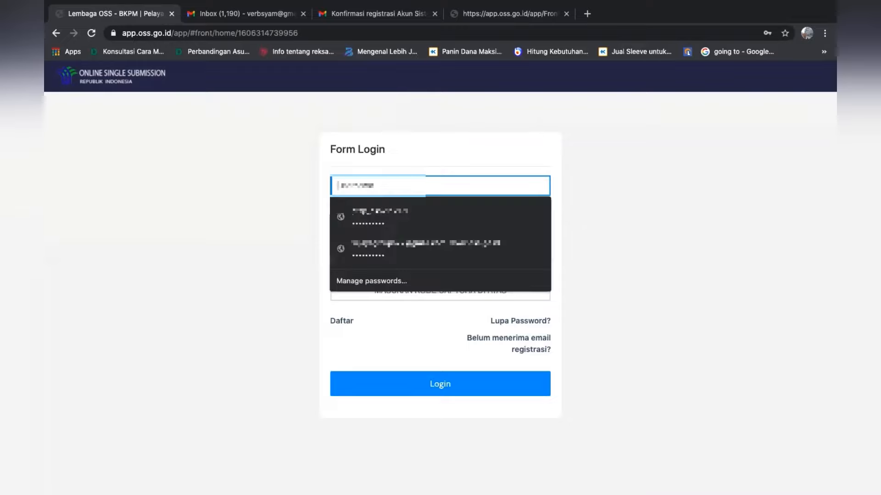
Copy the account password from the OSS confirmation e-mail and return to the login form
left_click(395, 18)
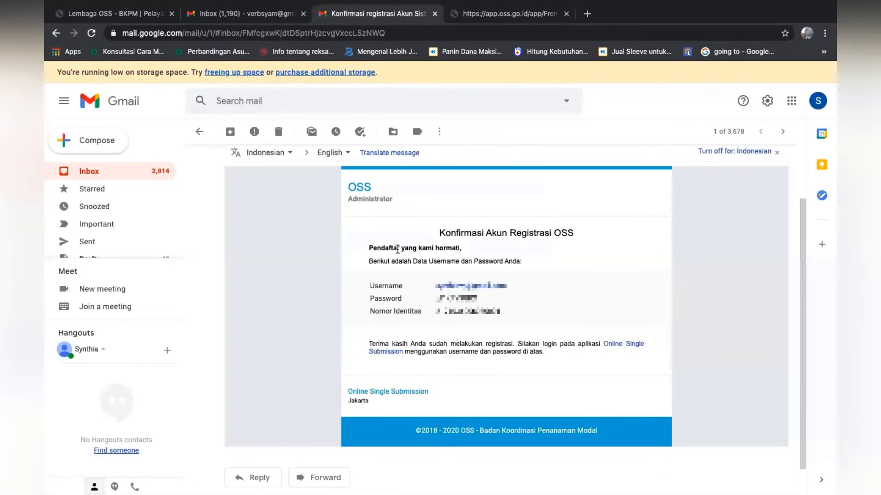
left_click_drag(477, 300, 435, 303)
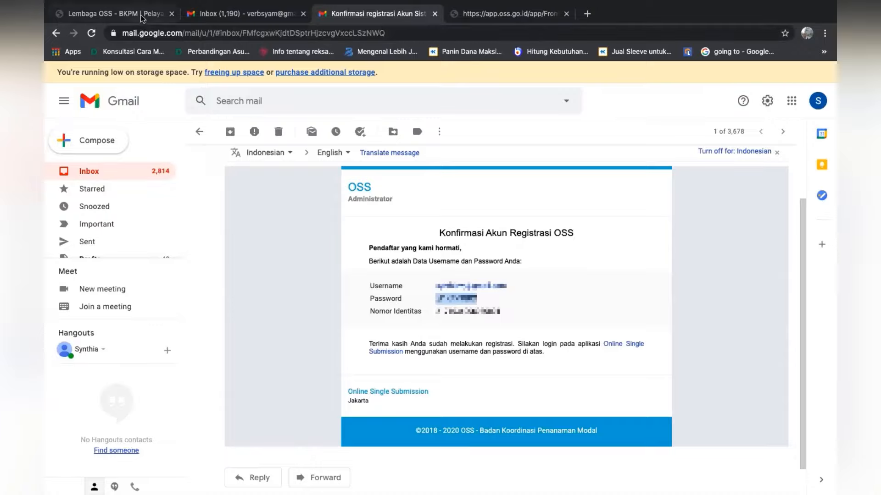
left_click(114, 13)
Enter the account's e-mail address as the username and paste the account password into the login form
type("S")
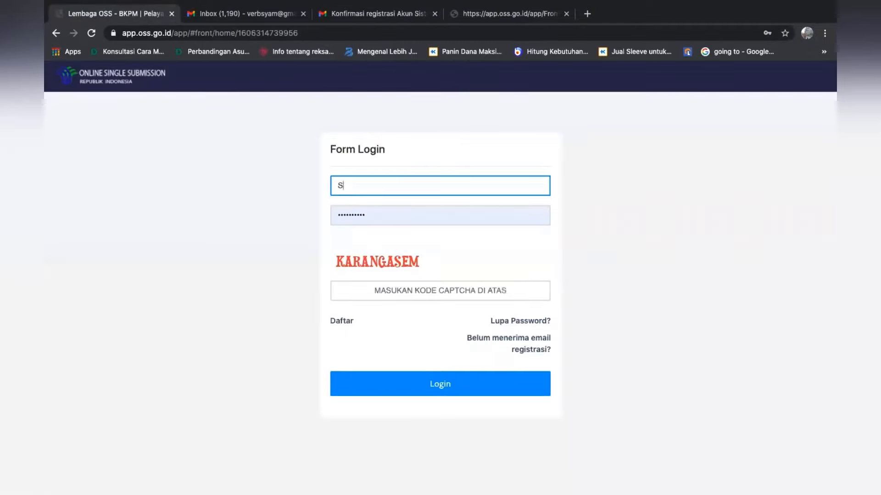
key("BackSpace")
type("sy")
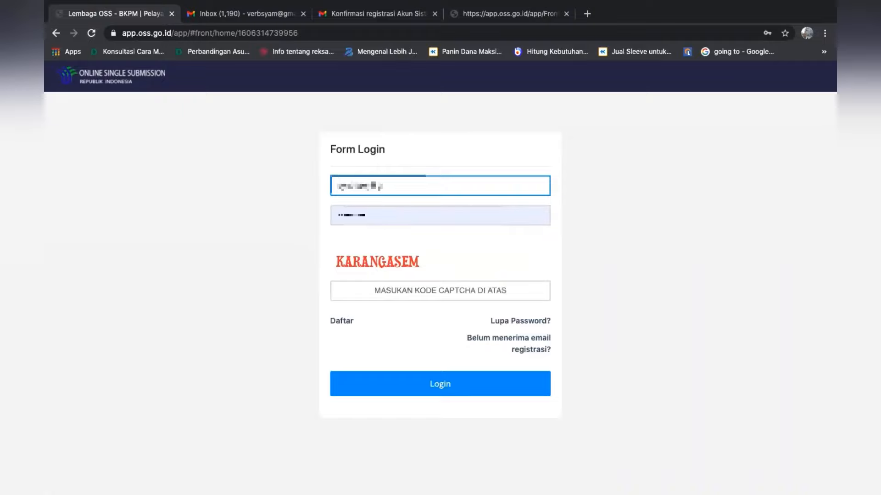
type("ma")
left_click(362, 215)
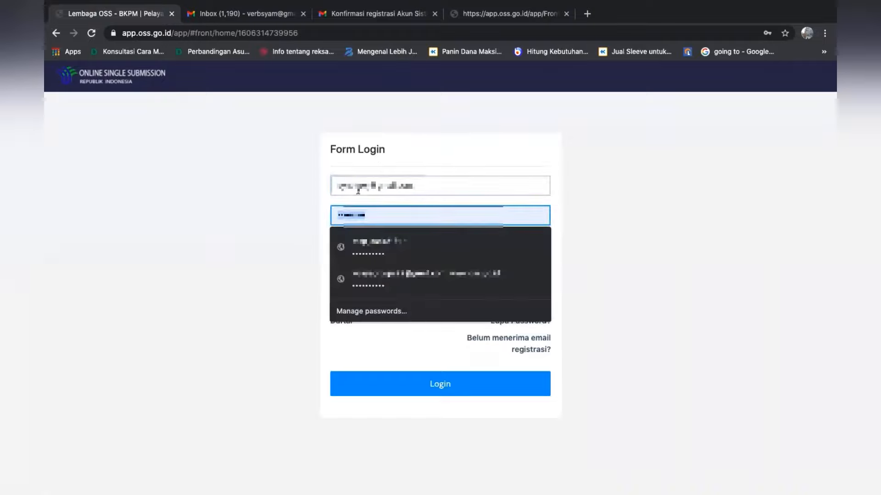
left_click(599, 199)
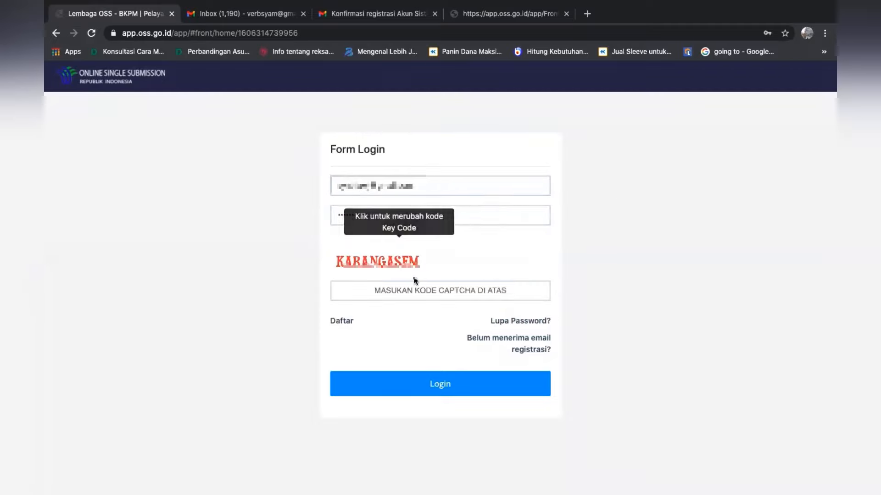
Fill in the displayed captcha and log in to the OSS account
left_click(397, 288)
type("KA")
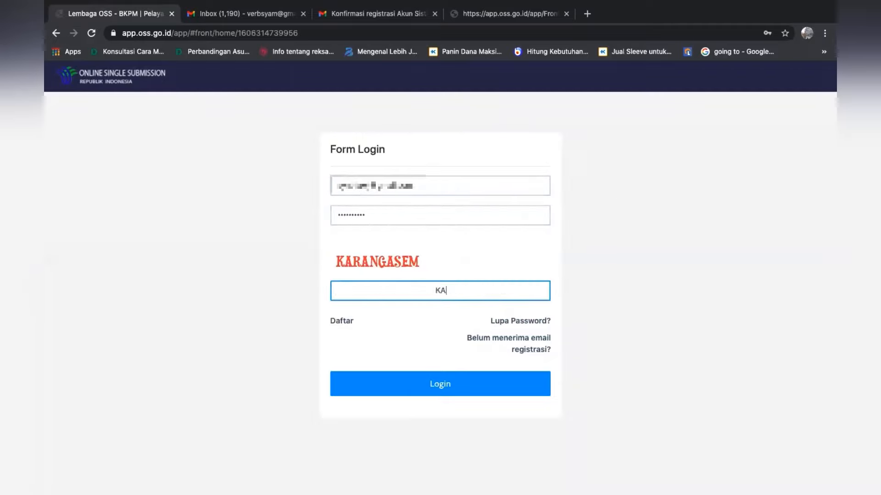
type("RANGASEM")
left_click(416, 383)
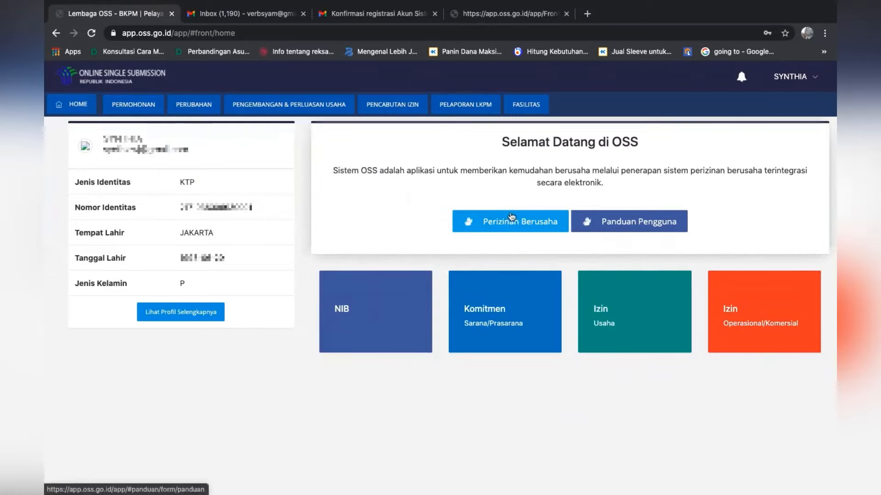
Open Perizinan Berusaha and view the Perseorangan categories before selecting the Non Perseorangan business qualification
left_click(495, 222)
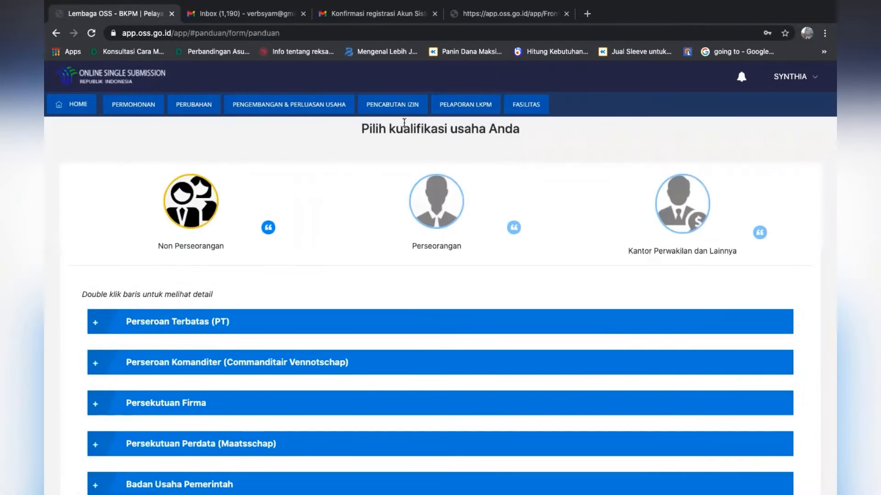
scroll(404, 123, "down", 1)
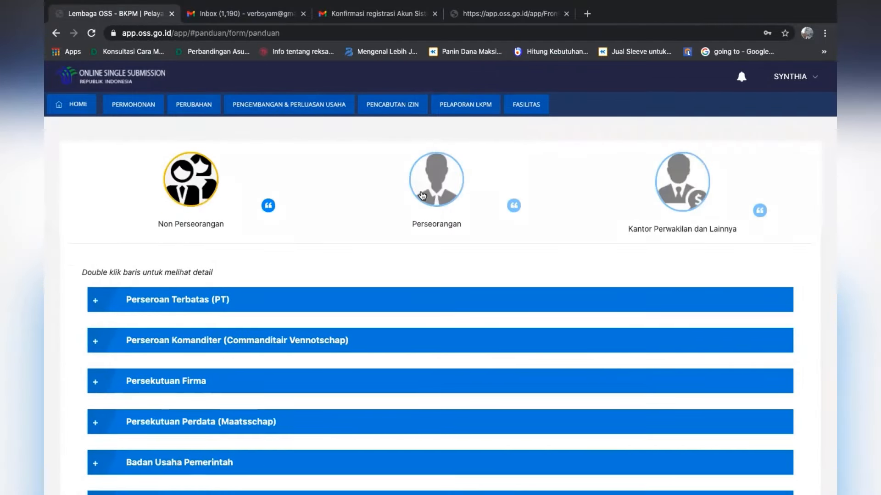
left_click(421, 196)
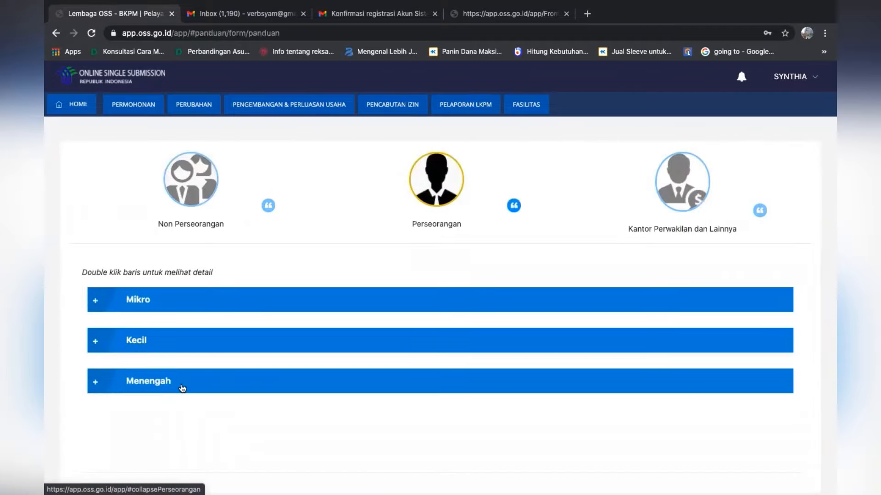
left_click(204, 179)
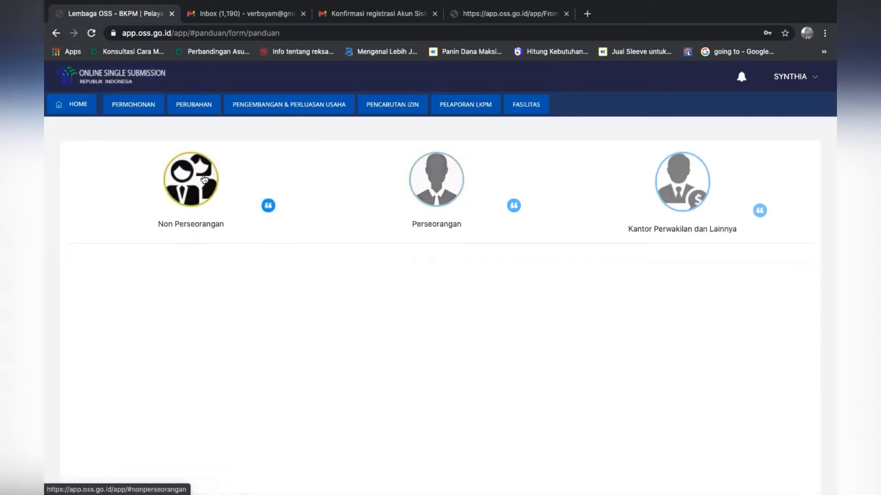
Examine the business entity types listed under Non Perseorangan and under Kantor Perwakilan dan Lainnya
scroll(187, 366, "down", 5)
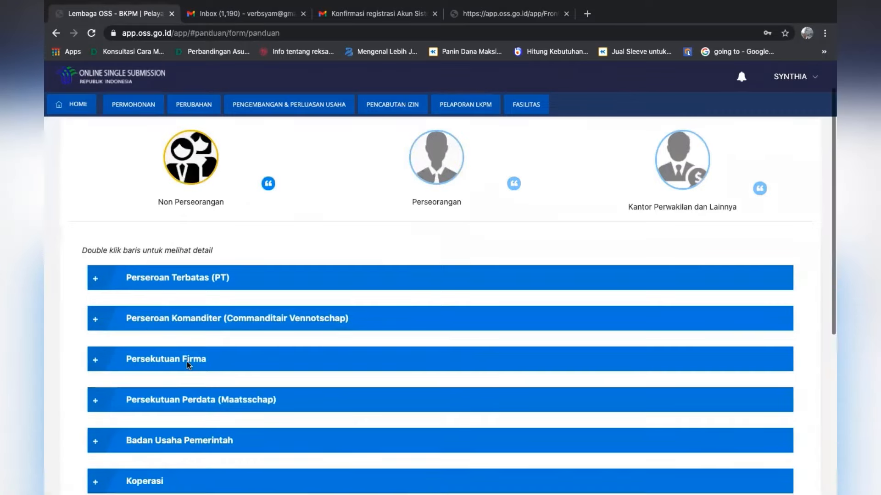
scroll(188, 366, "down", 2)
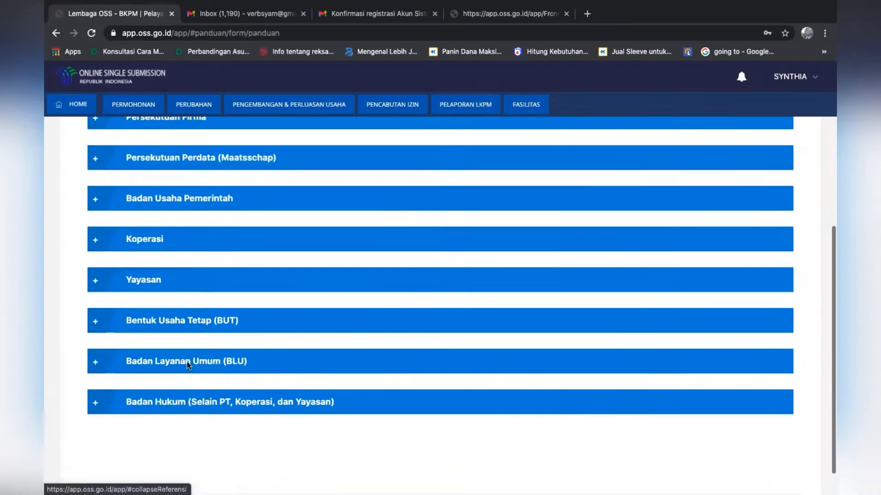
scroll(188, 365, "up", 6)
scroll(187, 365, "up", 2)
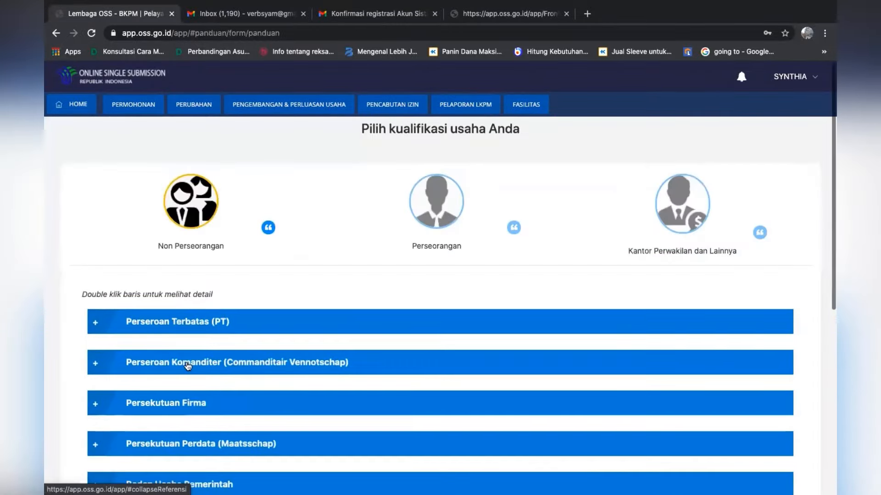
left_click(682, 224)
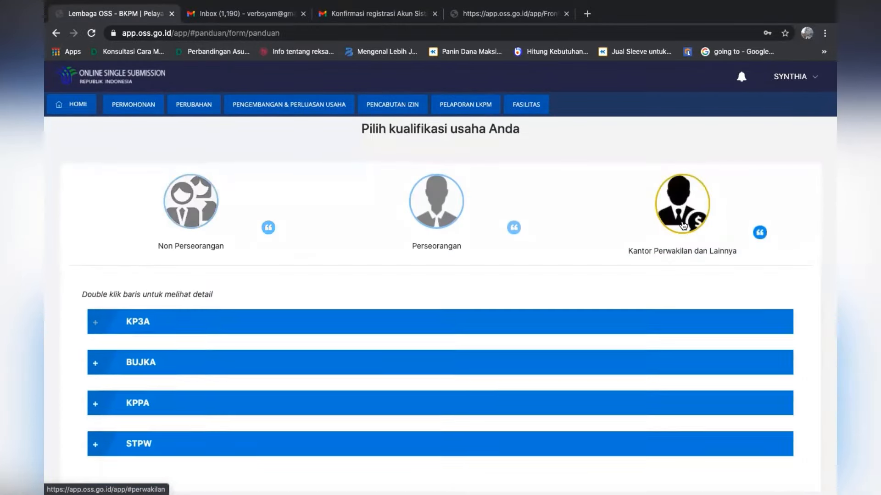
scroll(683, 226, "down", 1)
Select the Perseorangan qualification and expand the Mikro, Kecil and Menengah categories to read their criteria
left_click(423, 200)
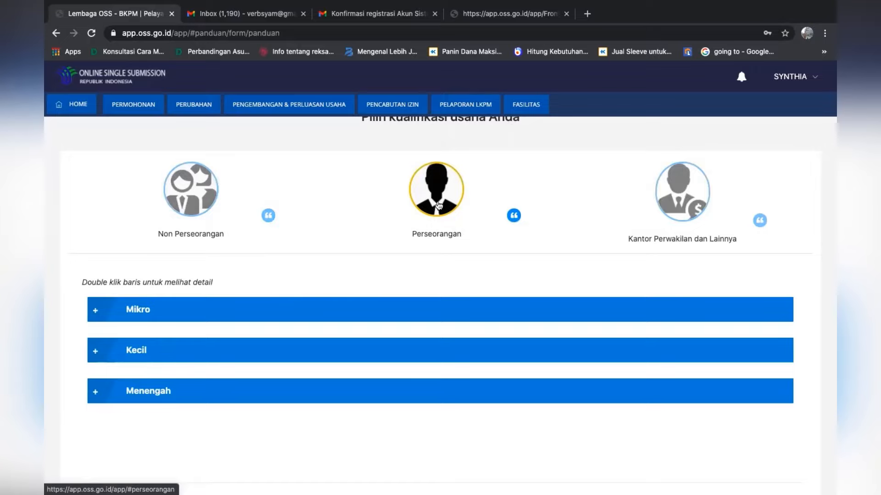
scroll(438, 205, "down", 1)
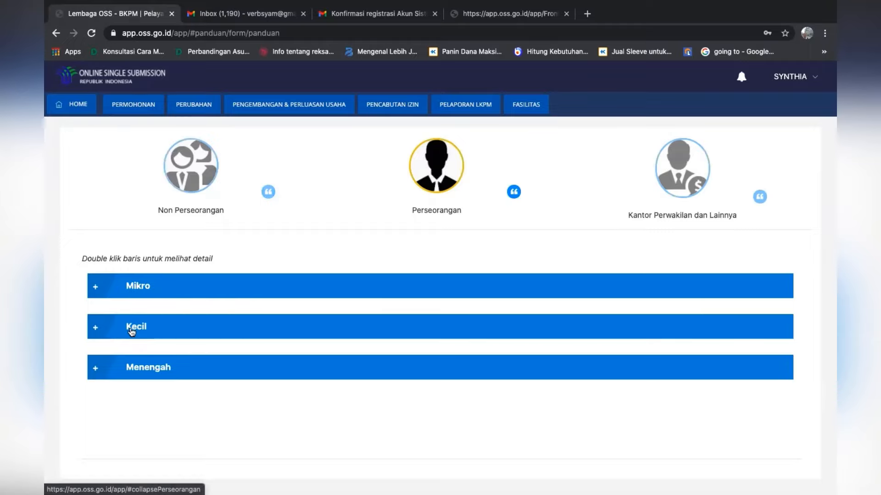
double_click(130, 330)
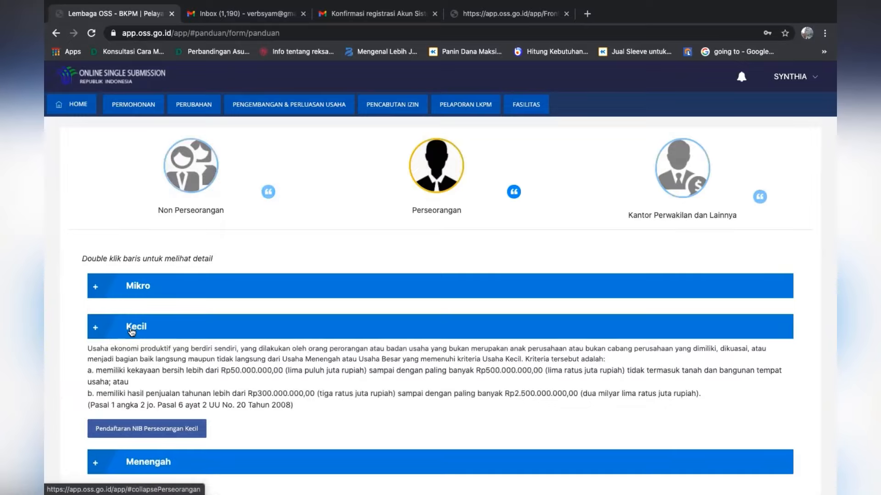
double_click(135, 293)
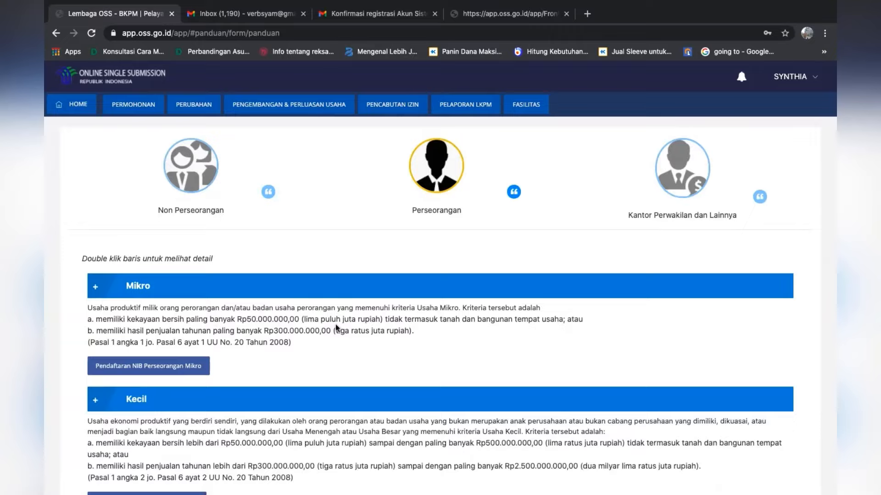
scroll(334, 324, "down", 3)
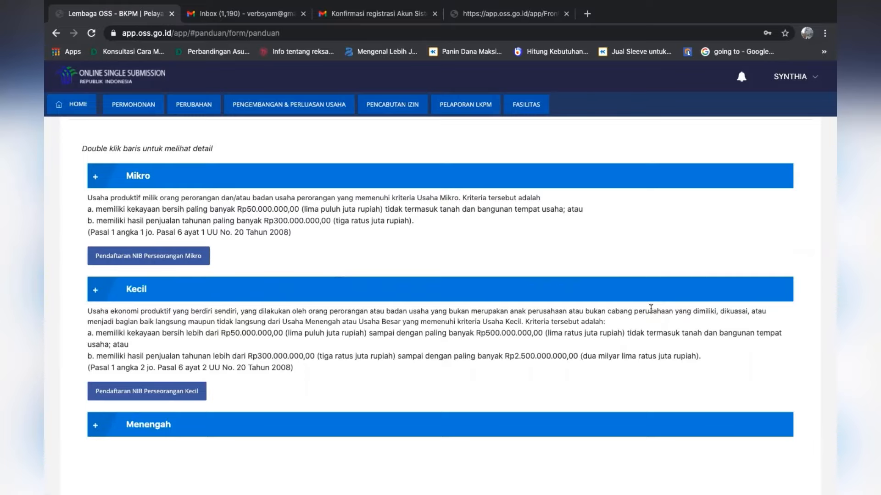
scroll(650, 308, "down", 3)
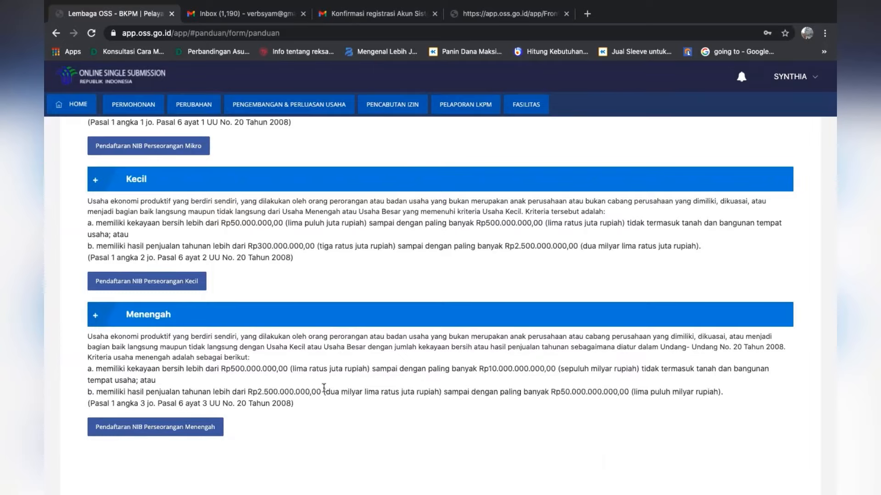
scroll(323, 388, "up", 6)
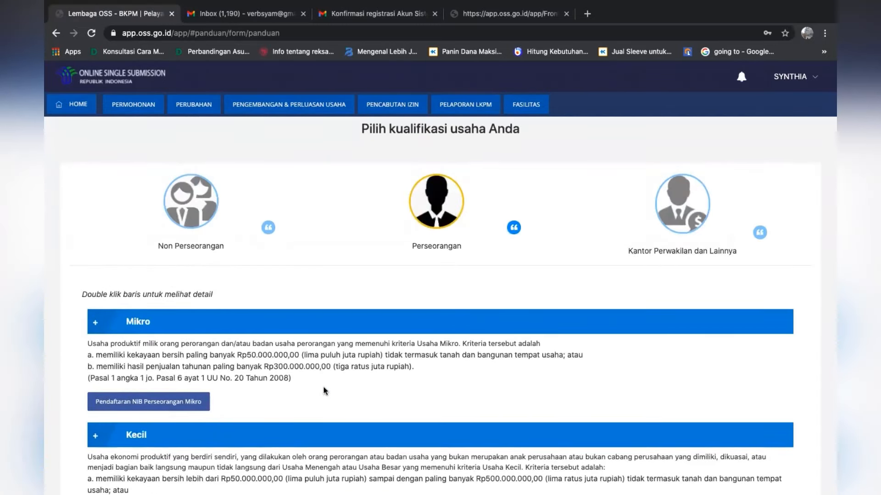
scroll(324, 390, "down", 3)
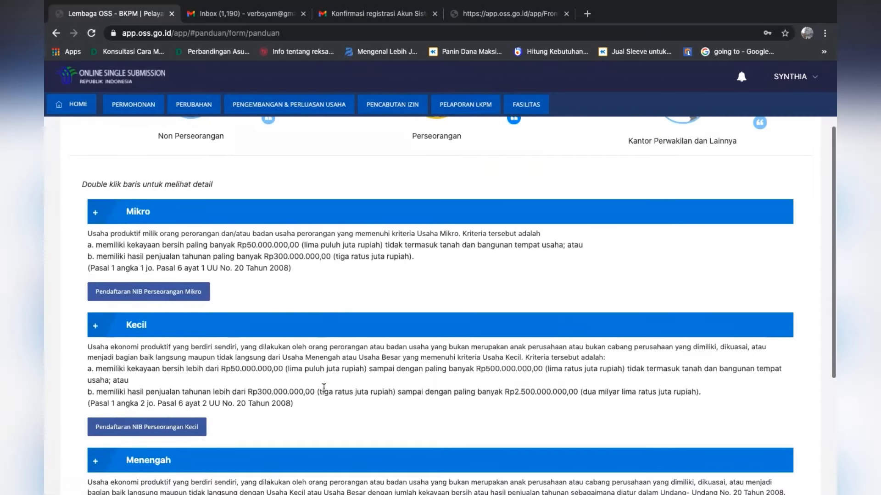
scroll(324, 388, "down", 1)
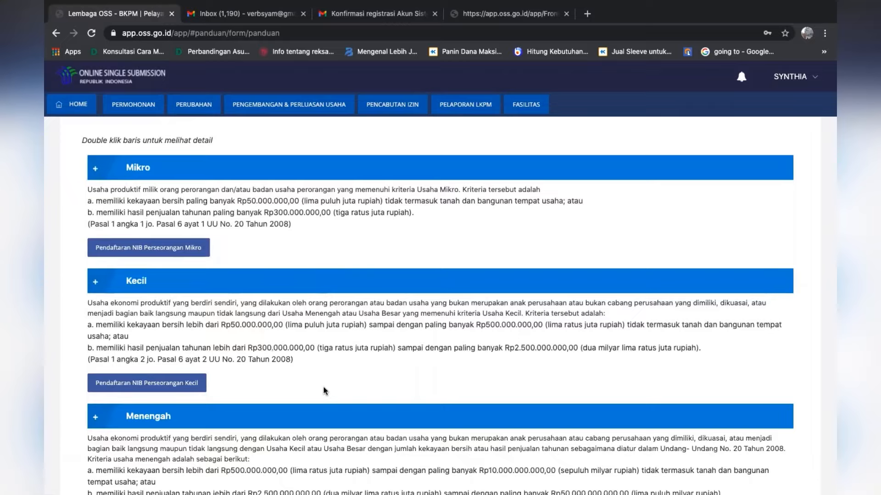
scroll(325, 390, "up", 1)
Open the Perseorangan NIB registration form for Mikro Kecil businesses and review the applicant data in Data Profil
left_click(156, 405)
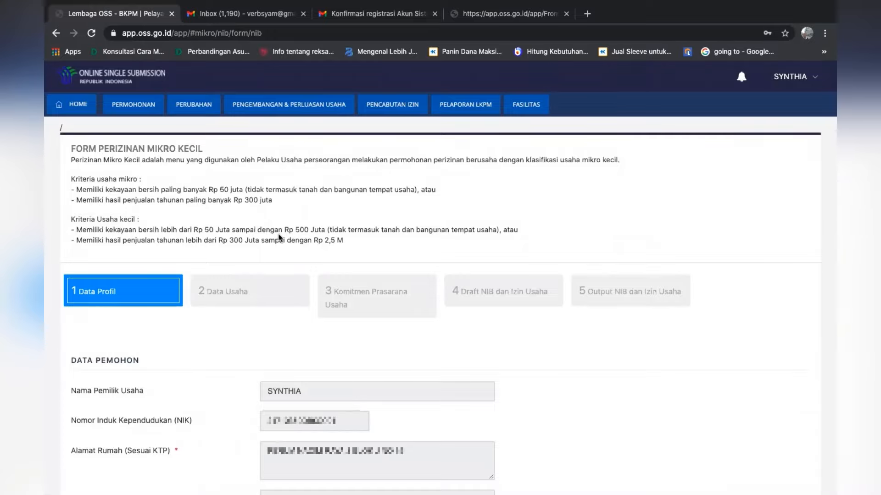
scroll(278, 237, "down", 1)
scroll(278, 237, "up", 1)
scroll(253, 350, "down", 6)
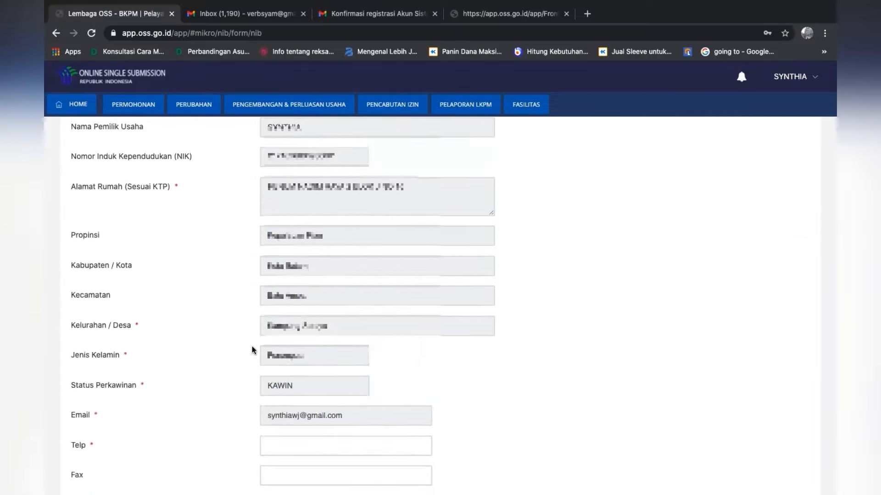
scroll(253, 351, "down", 4)
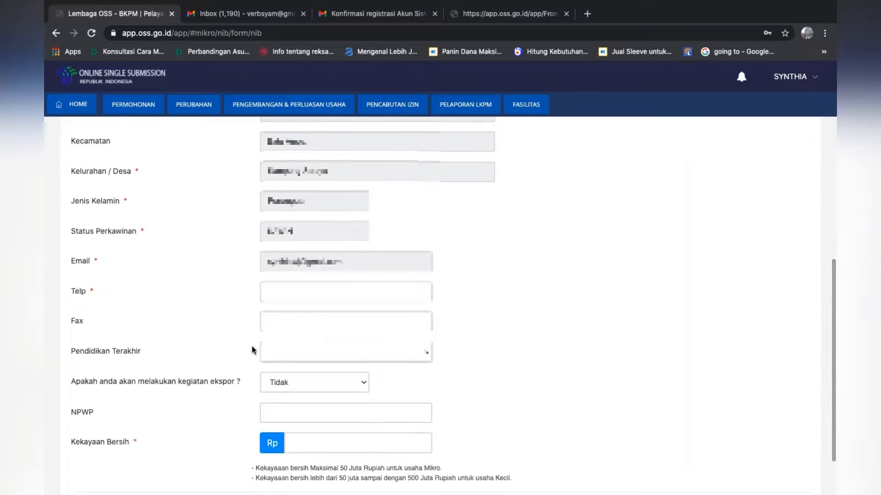
scroll(253, 350, "up", 1)
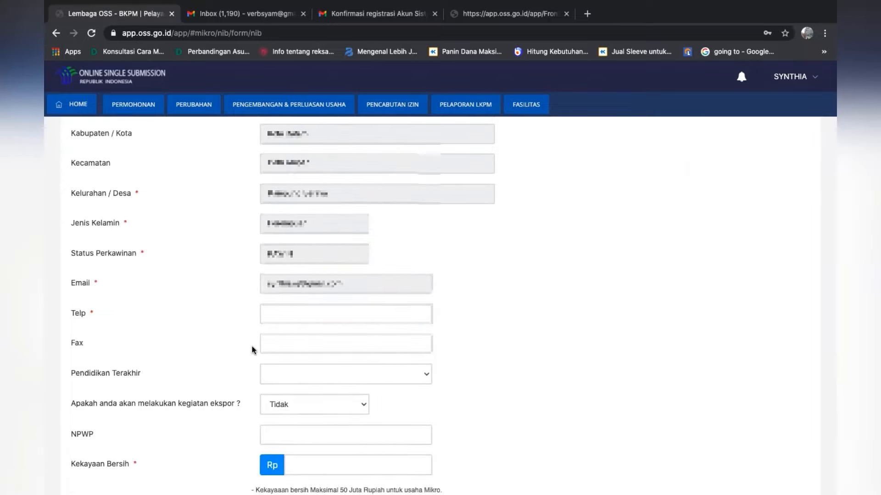
Enter the applicant's phone number and set Pendidikan Terakhir to Diploma 4 (D4)
left_click(285, 315)
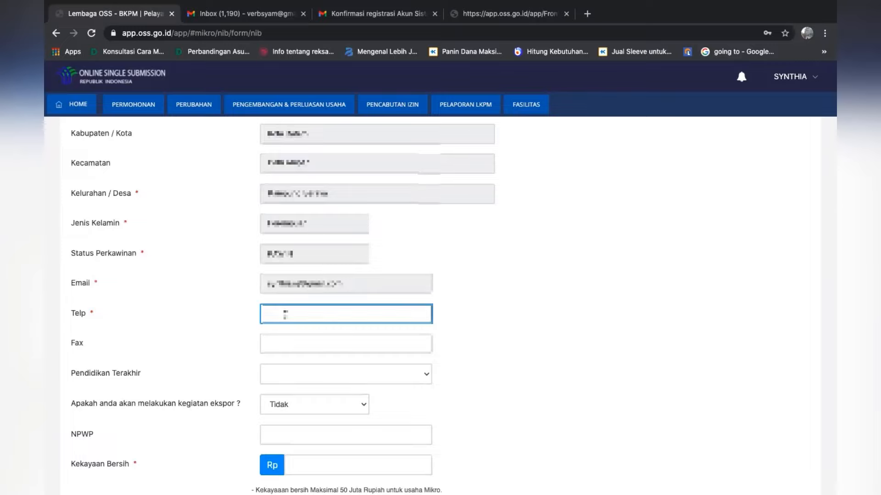
left_click(520, 310)
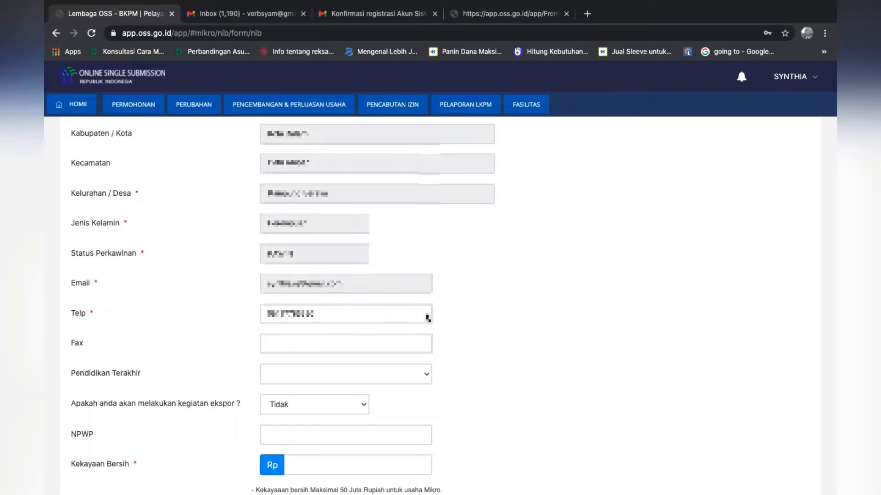
left_click(272, 375)
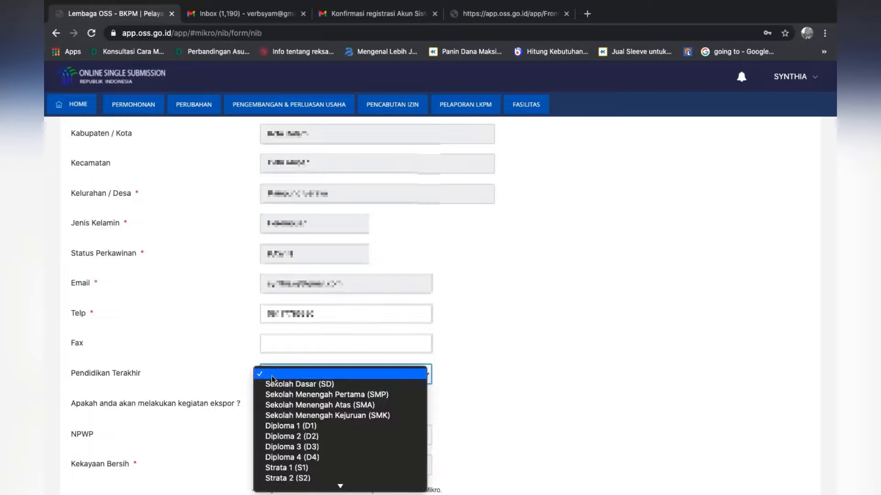
left_click(278, 458)
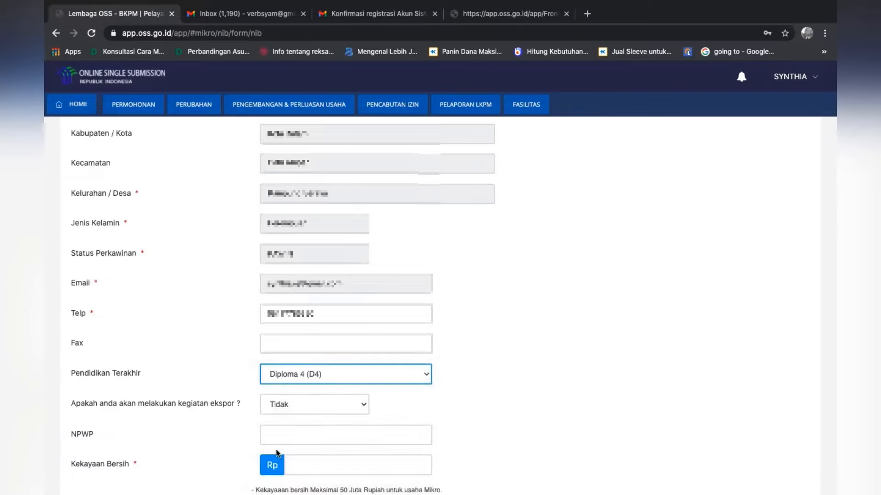
Try the answer Ya for the export activity question and set it back to Tidak
left_click(329, 406)
left_click(326, 412)
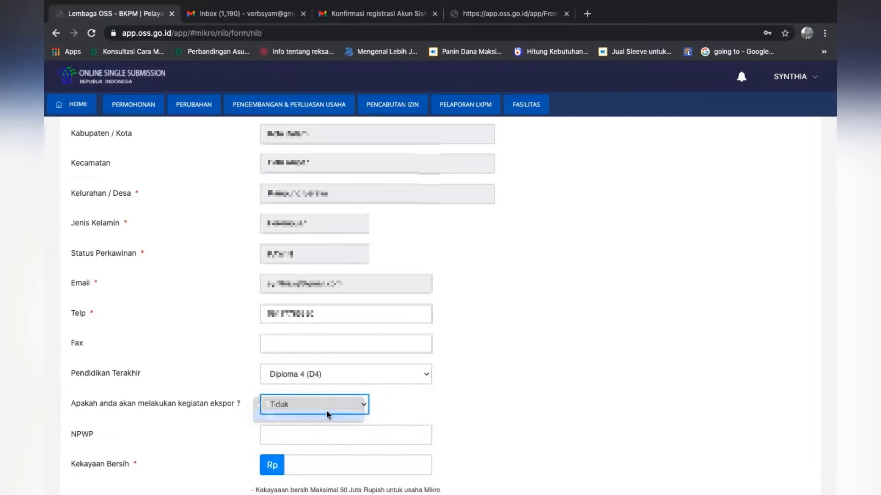
left_click(340, 405)
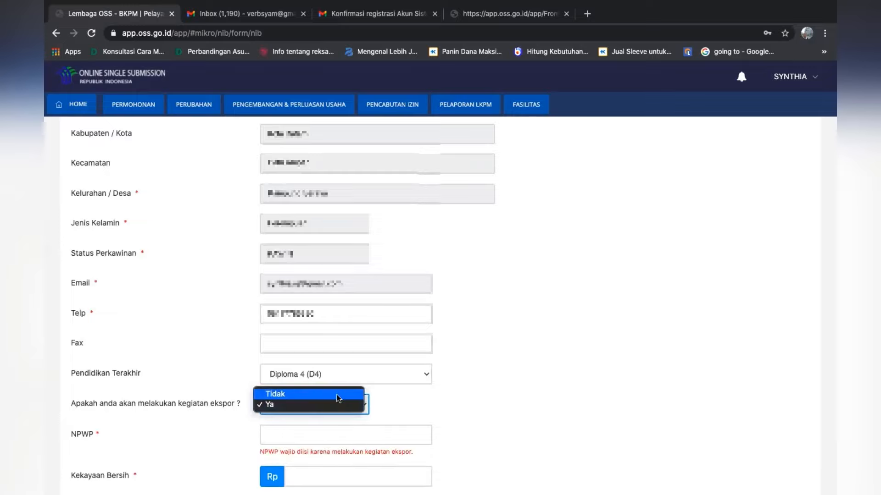
left_click(336, 394)
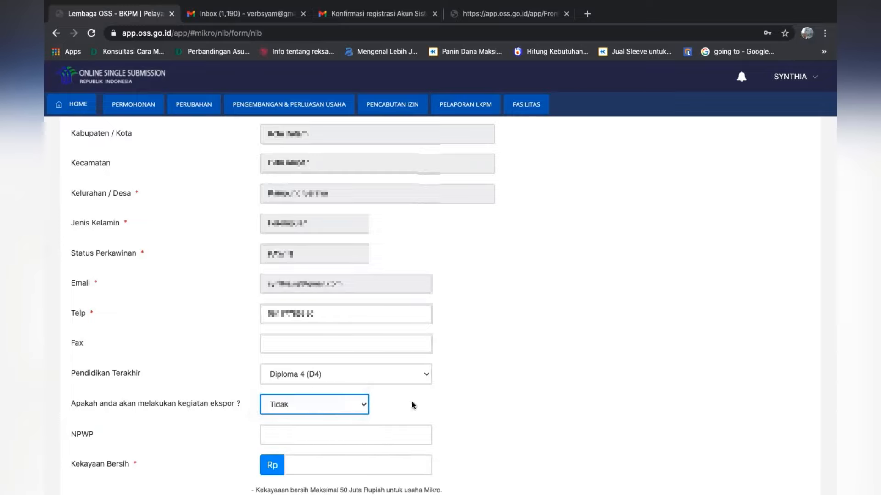
left_click(505, 409)
Set Kekayaan Bersih to Rp 75.000.000, leave NPWP empty, and save the profile data to continue to Data Usaha
scroll(506, 409, "down", 1)
scroll(507, 410, "down", 3)
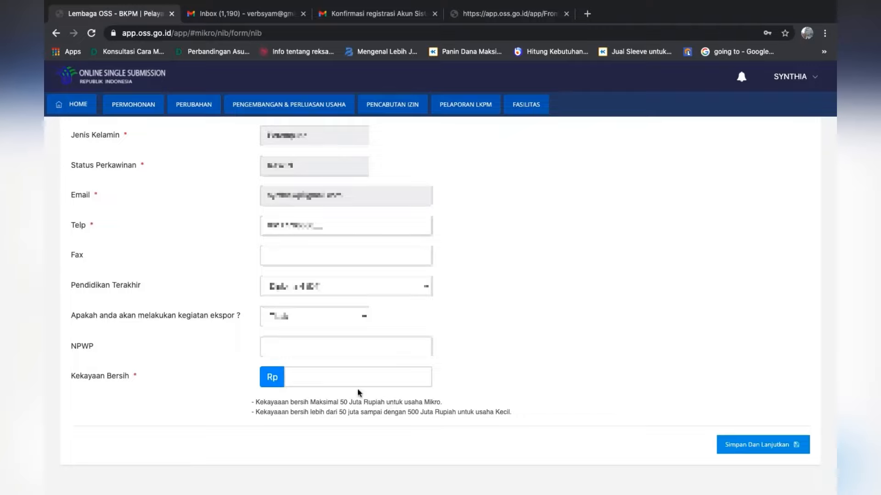
left_click(340, 381)
type("7")
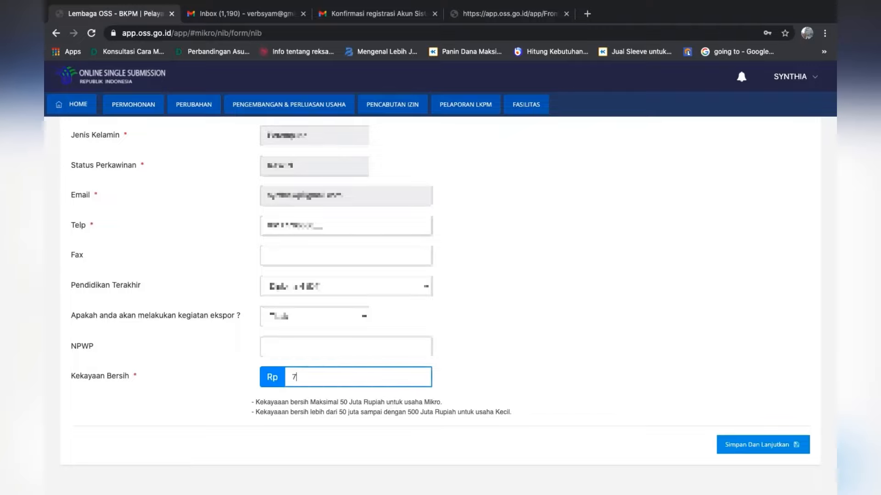
type("5.000.000")
left_click(641, 380)
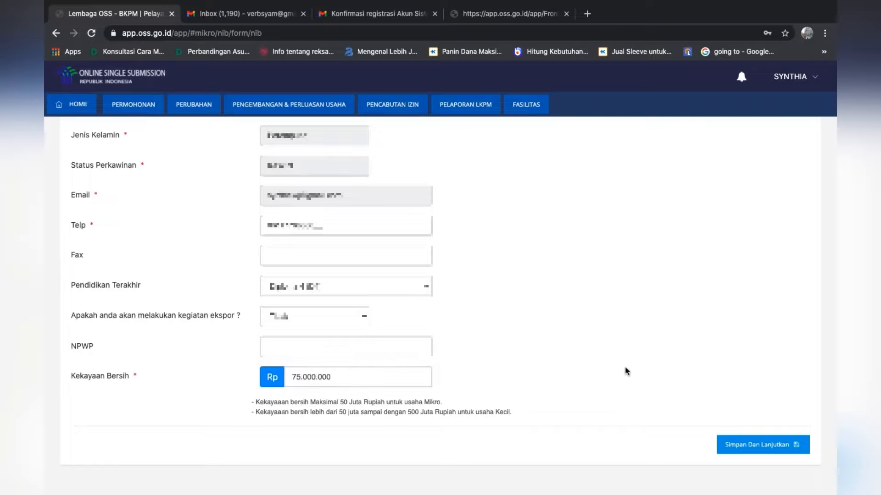
left_click(406, 352)
left_click(759, 449)
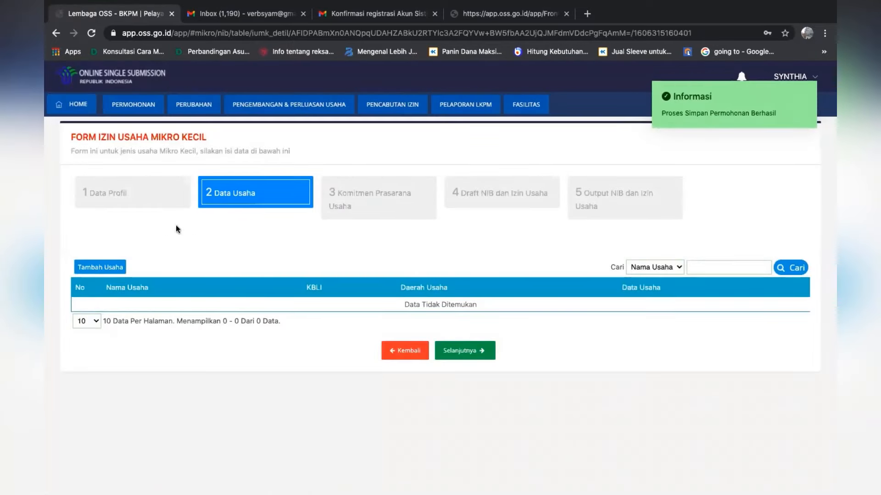
Add a new business entry with the Nama Usaha WIDYA SOBAT ONLINE
left_click(116, 268)
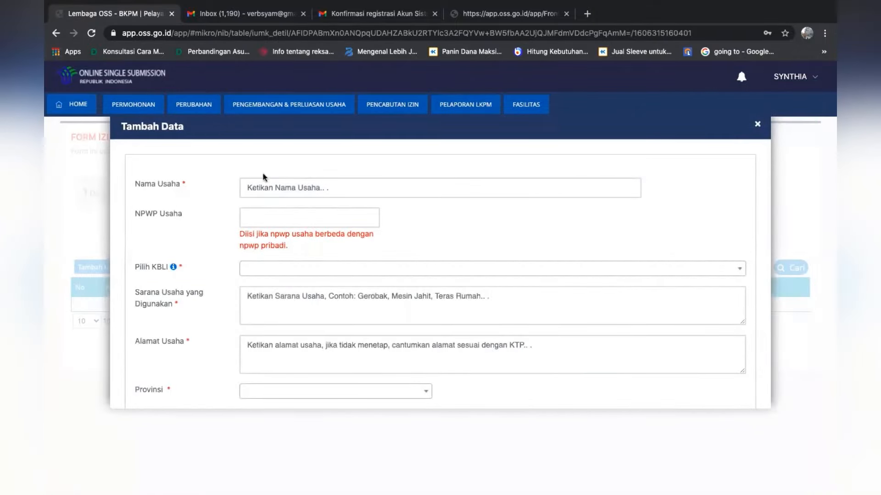
left_click(274, 188)
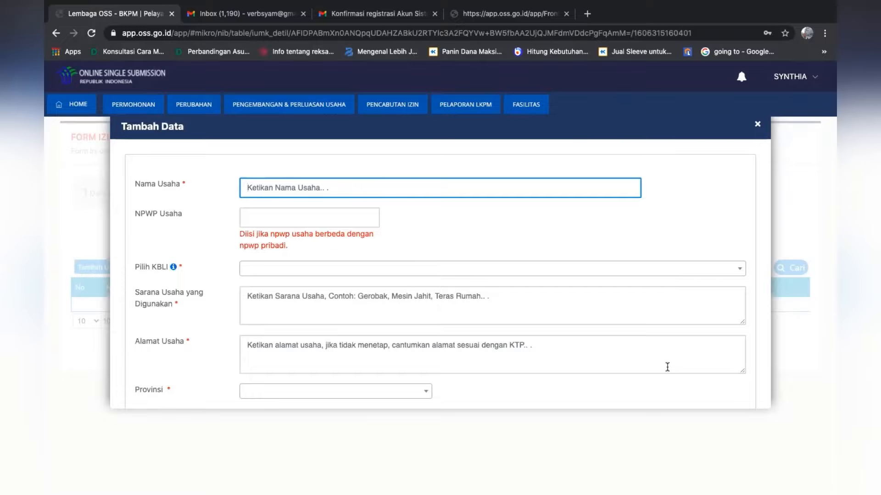
type("WIDYA ")
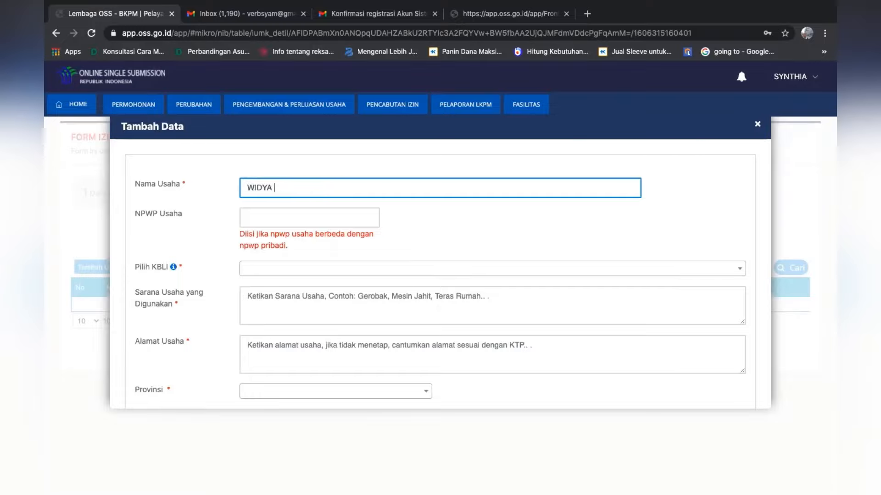
type("SOBAT ONLINE")
Search the Pilih KBLI categories for JASA and for PELAT
left_click(298, 272)
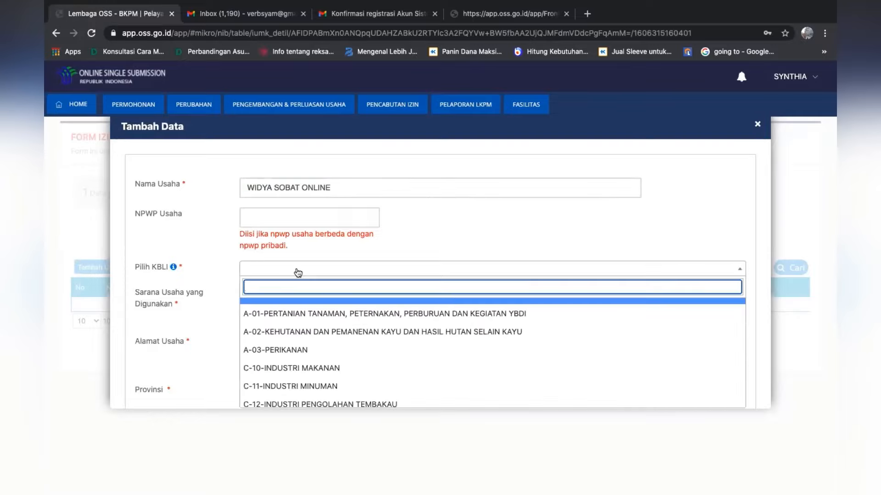
type("JASA PE")
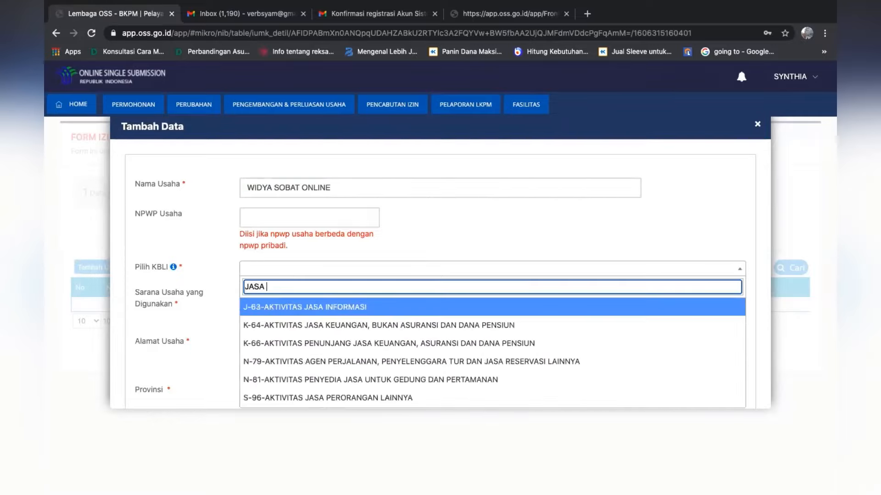
key("BackSpace")
key("BackSpace")
key("BackSpace")
key("BackSpace")
key("BackSpace")
key("BackSpace")
type("PELAT")
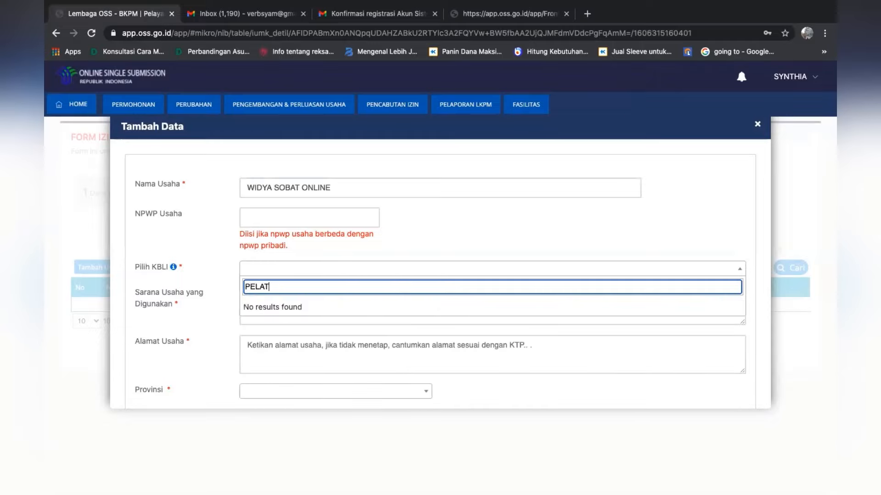
key("BackSpace")
key("BackSpace")
key("BackSpace")
key("BackSpace")
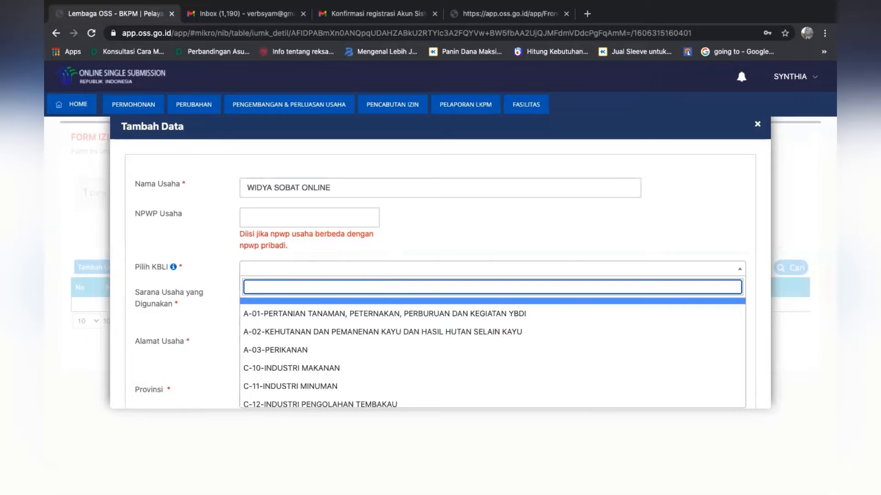
Filter the Pilih KBLI categories by JASA, review the matches and choose S-96-AKTIVITAS JASA PERORANGAN LAINNYA
type("JASA")
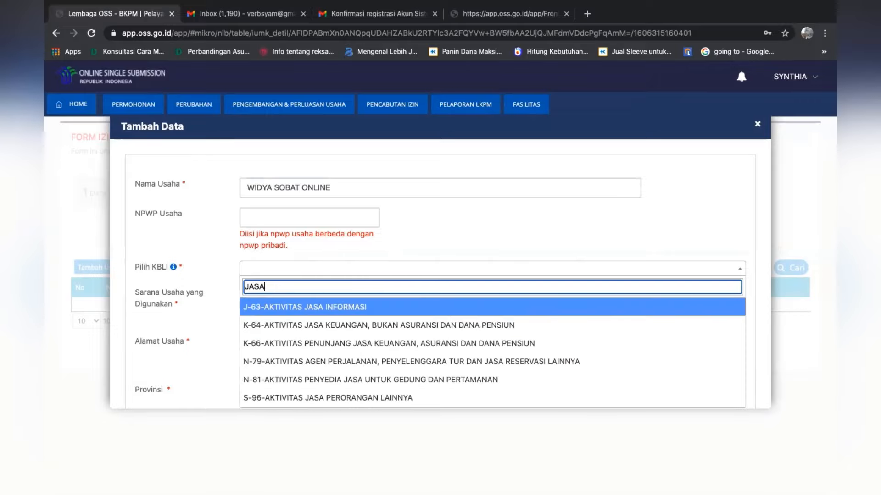
key("Down")
key("Down")
key("Down")
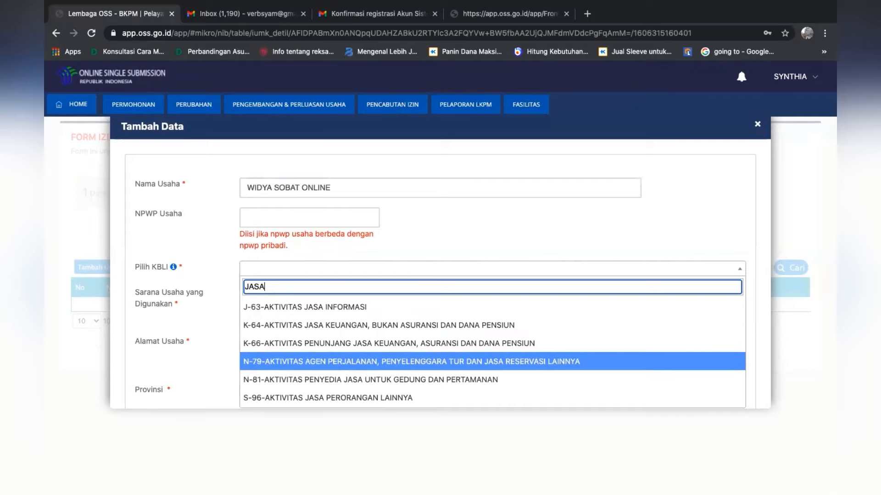
key("Down")
key("Down")
key("Down")
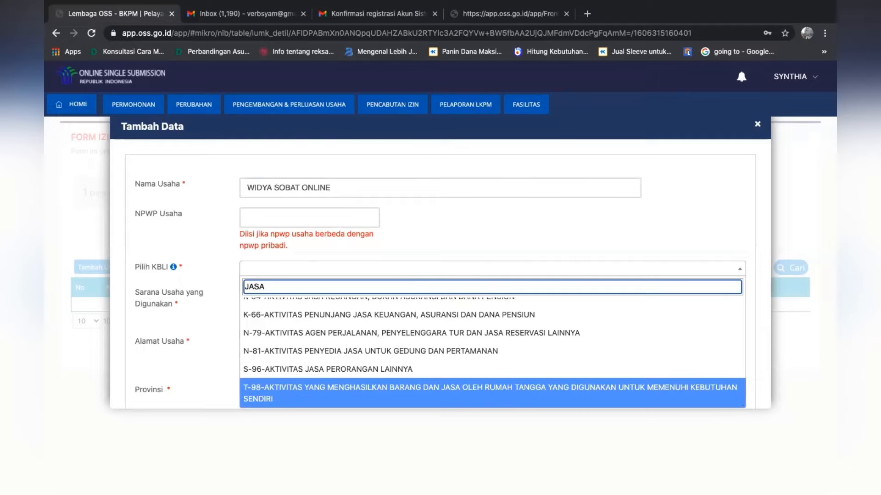
key("Up")
key("Up")
key("Up")
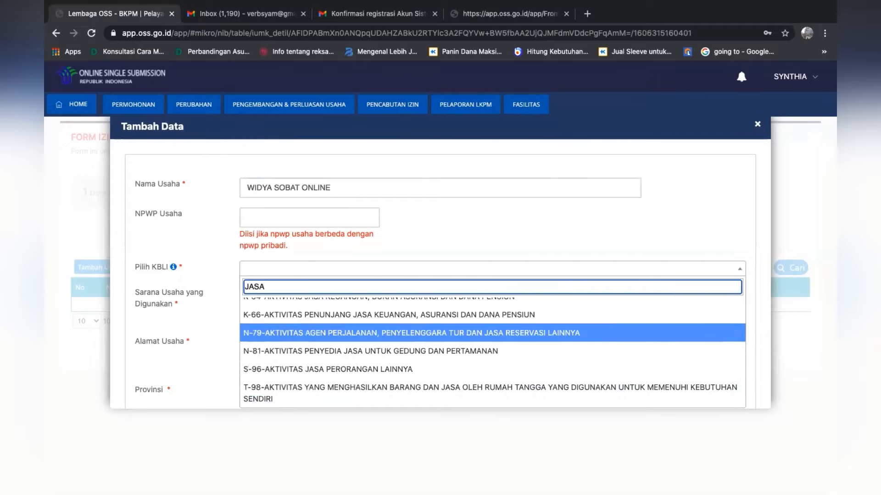
key("Up")
key("Up")
key("Up")
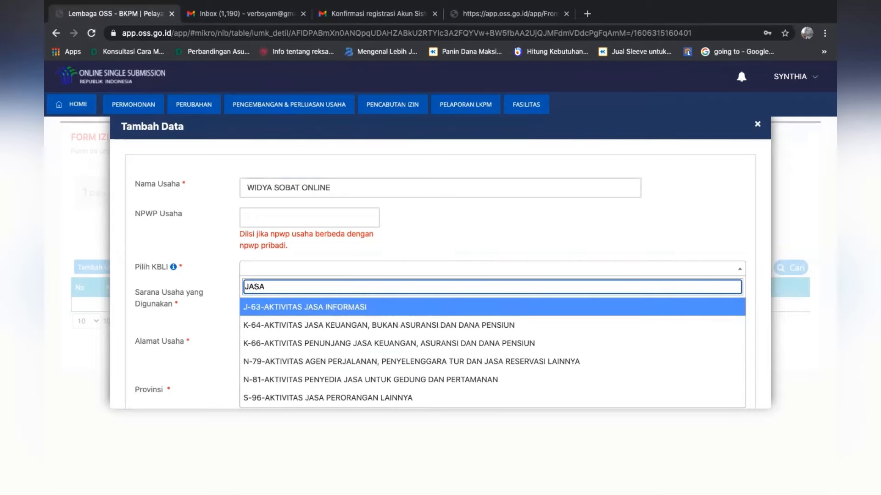
key("Down")
key("Down")
key("Down")
key("Down")
key("Down")
key("Down")
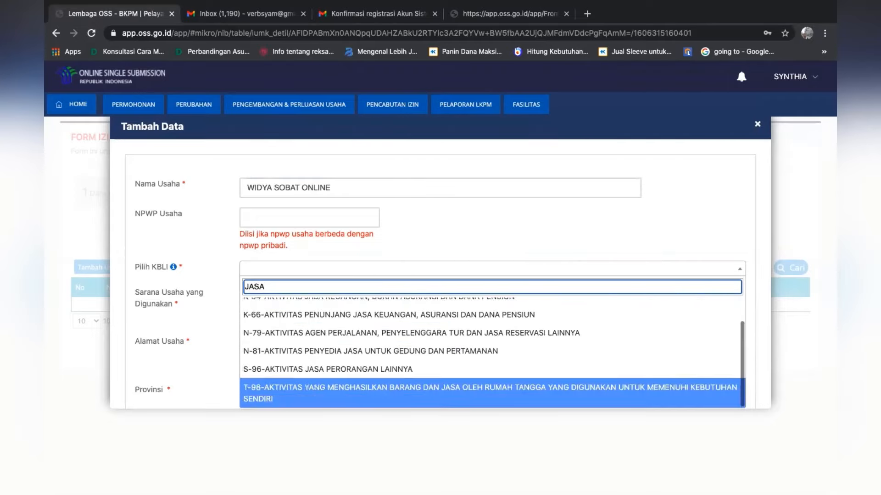
key("Up")
key("Return")
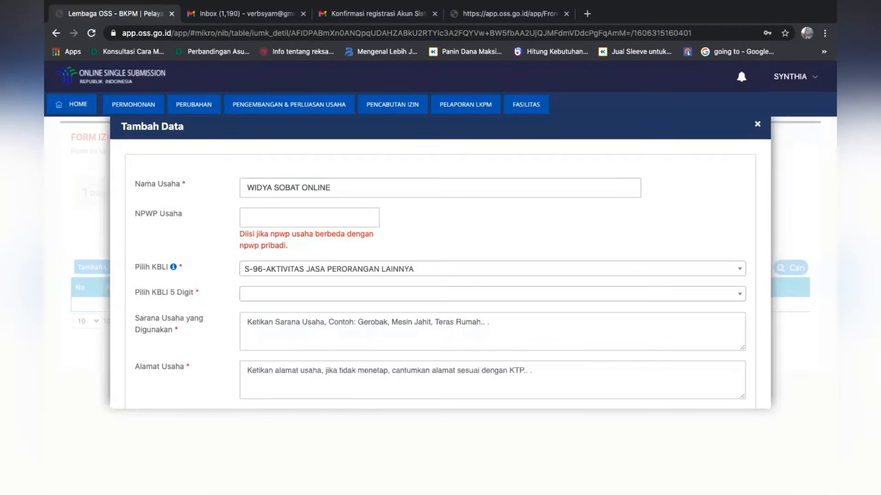
Look through the Pilih KBLI 5 Digit options for the chosen category, and reopen the Pilih KBLI list
left_click(335, 300)
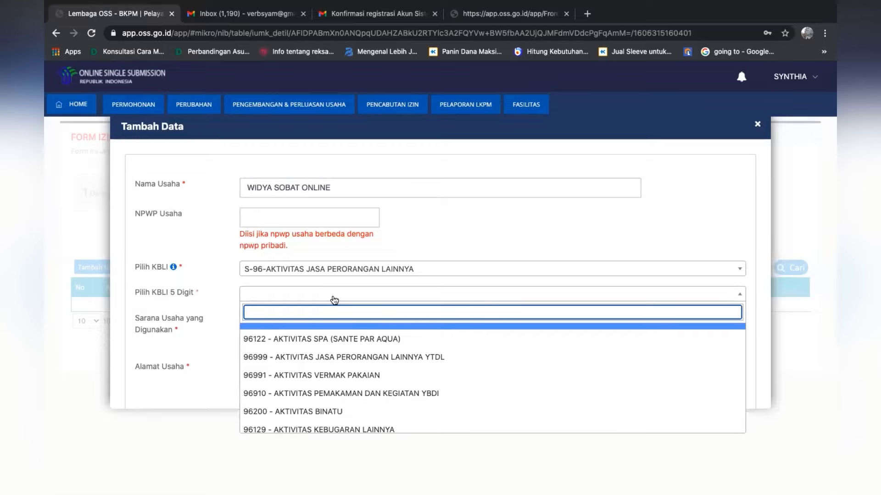
key("Down")
key("Down")
key("Down")
key("Down")
key("Down")
key("Down")
key("Down")
key("Down")
key("Down")
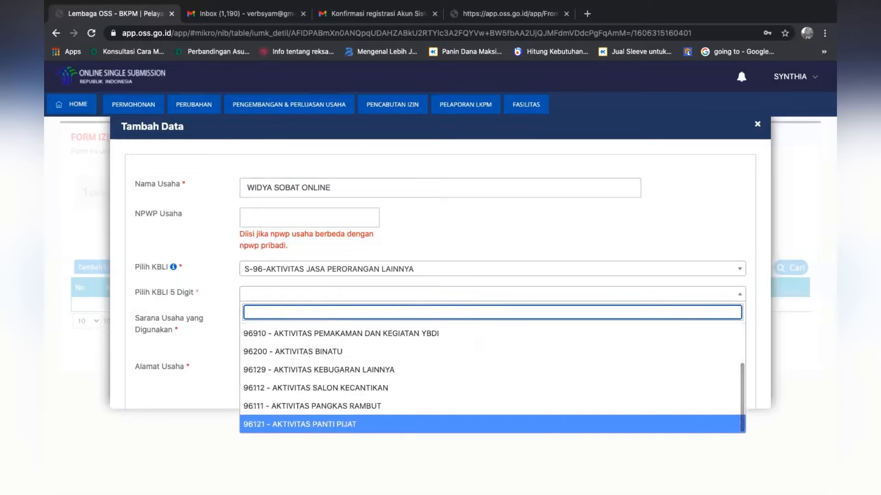
key("Up")
left_click(351, 274)
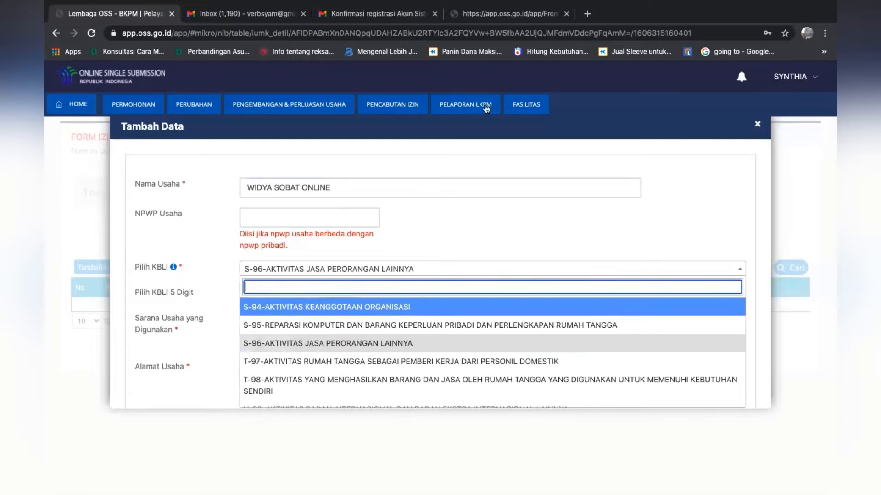
Open the OSS portal in a new browser tab, dismiss its popup and go to Daftar Kegiatan Usaha (KBLI 2017)
left_click(588, 14)
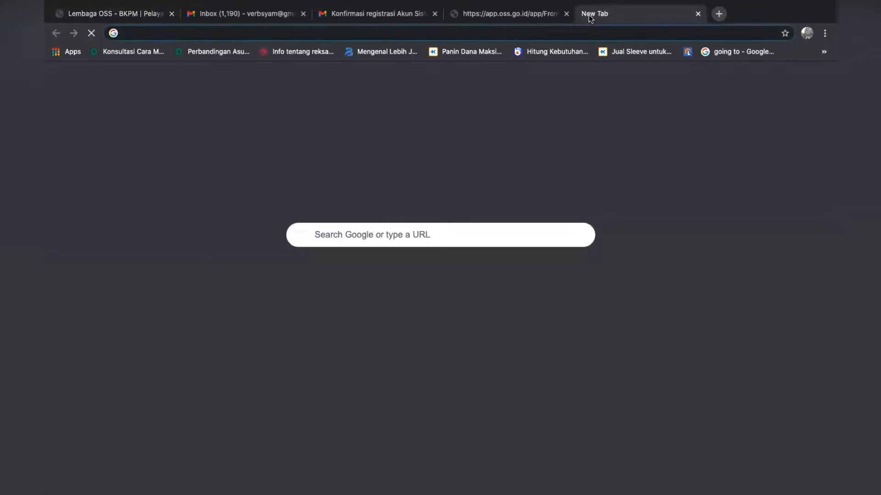
type("OSS")
key("Return")
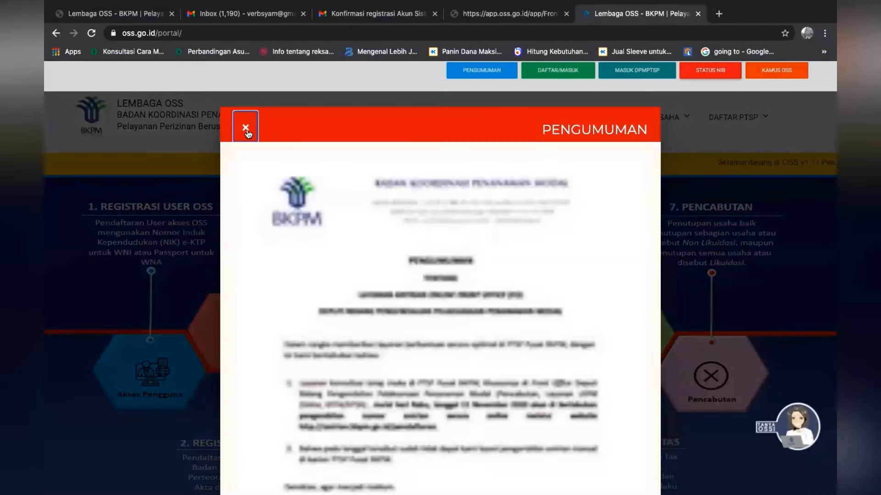
left_click(245, 128)
mouse_move(494, 120)
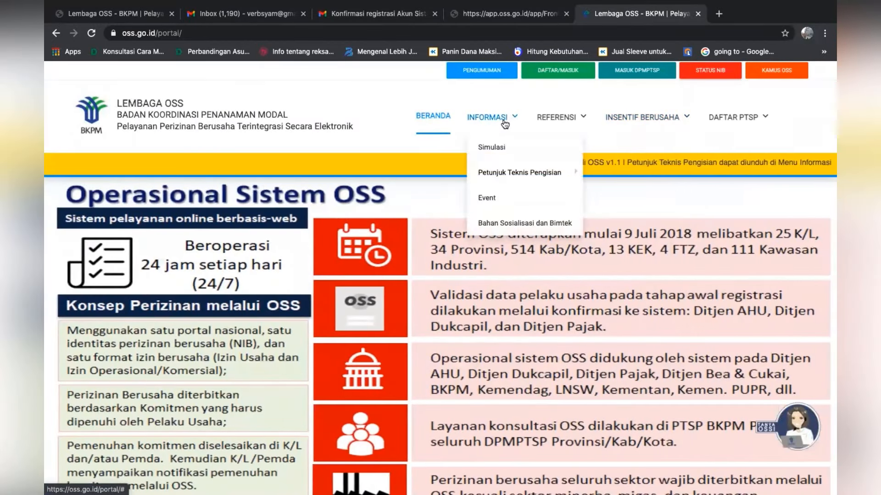
mouse_move(494, 174)
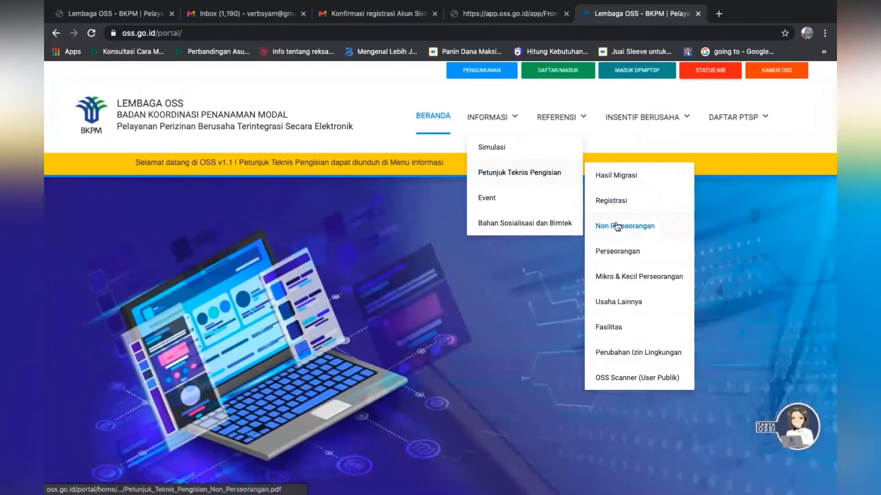
mouse_move(564, 118)
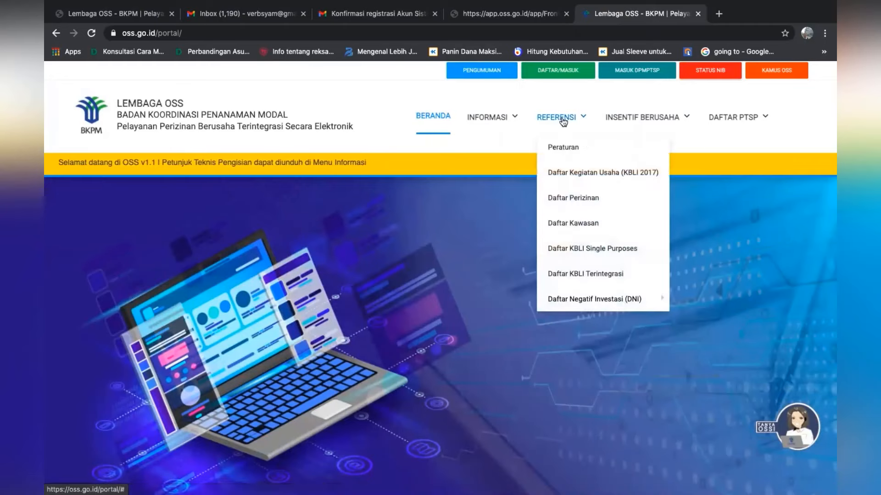
left_click(575, 171)
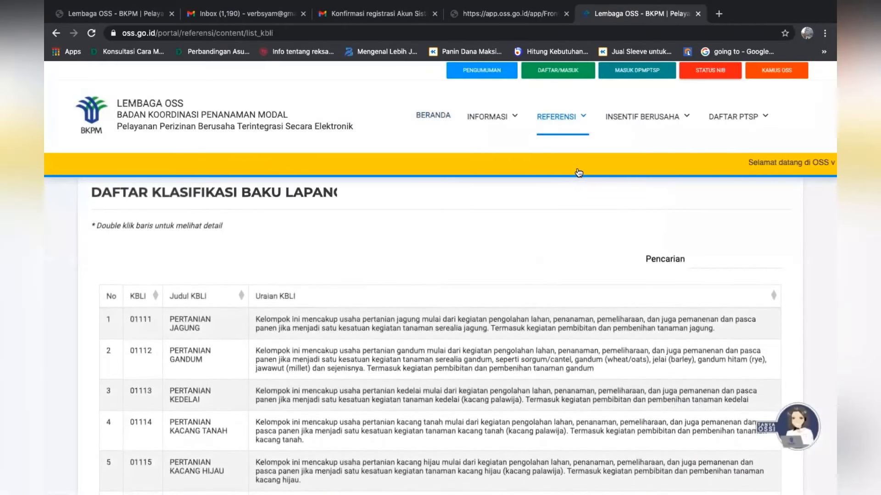
Search the KBLI 2017 list for JASA and narrow the search to JASA IMP
left_click(701, 258)
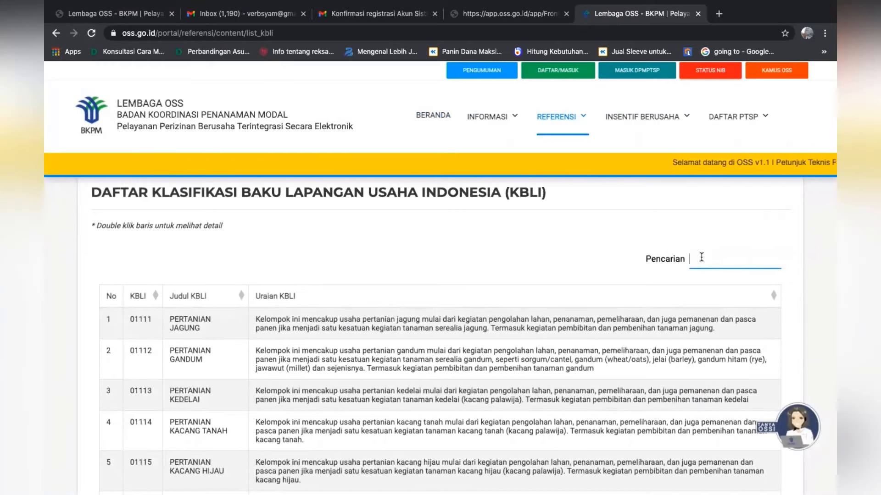
type("JASA")
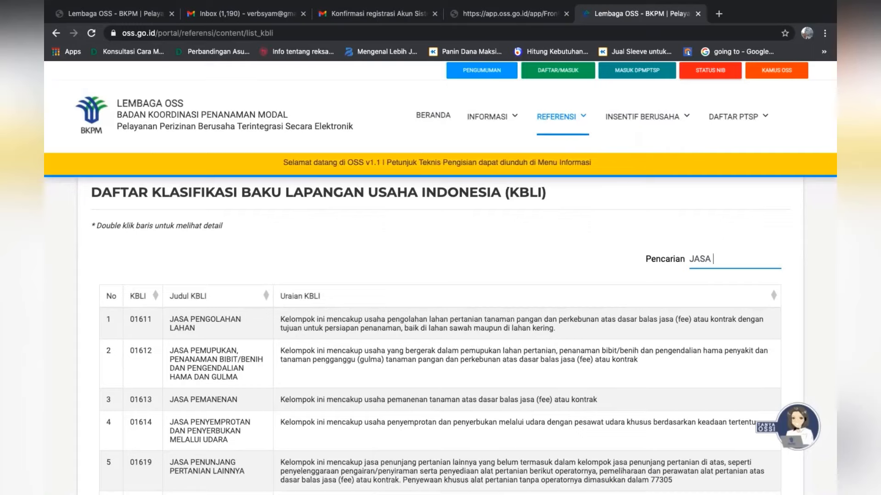
type("MP")
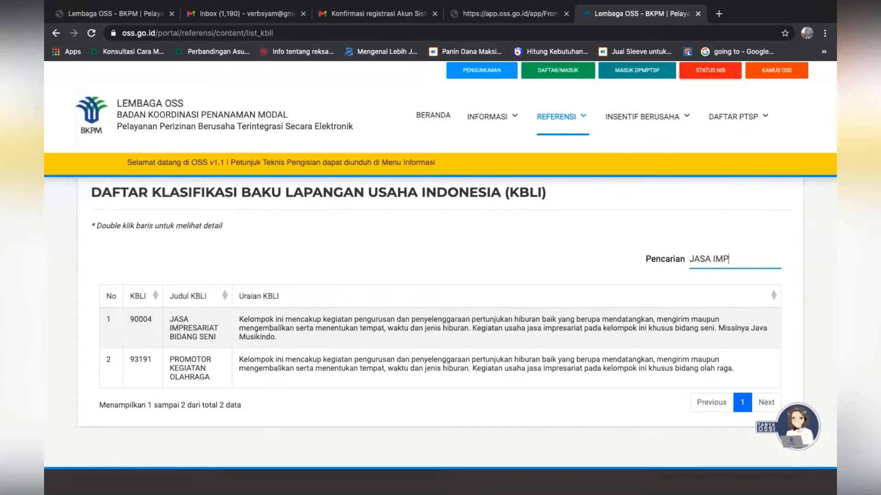
Search the KBLI list for JASA PENDIDI and read through the matching codes and their descriptions
key("BackSpace")
key("BackSpace")
key("BackSpace")
type("PE")
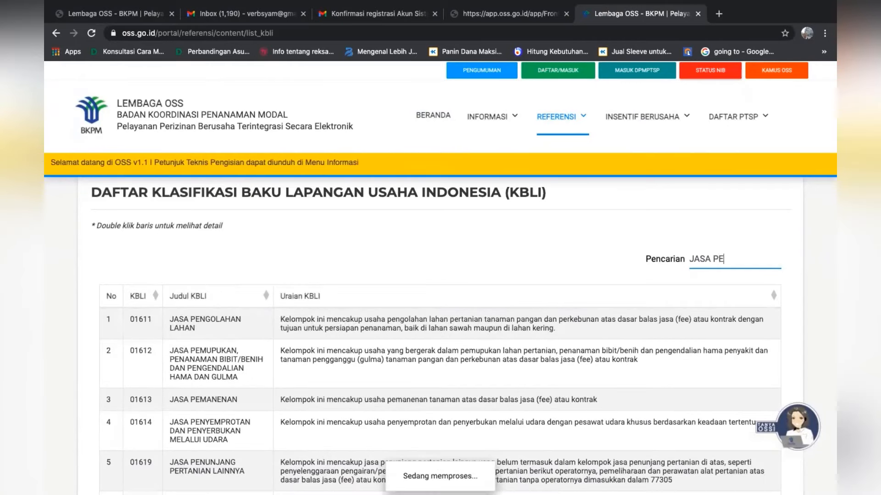
type("NDIDI")
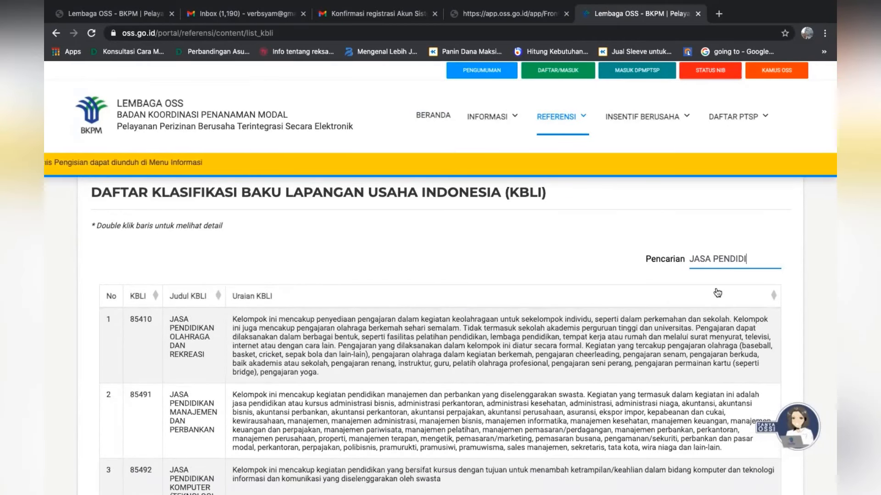
scroll(789, 344, "down", 5)
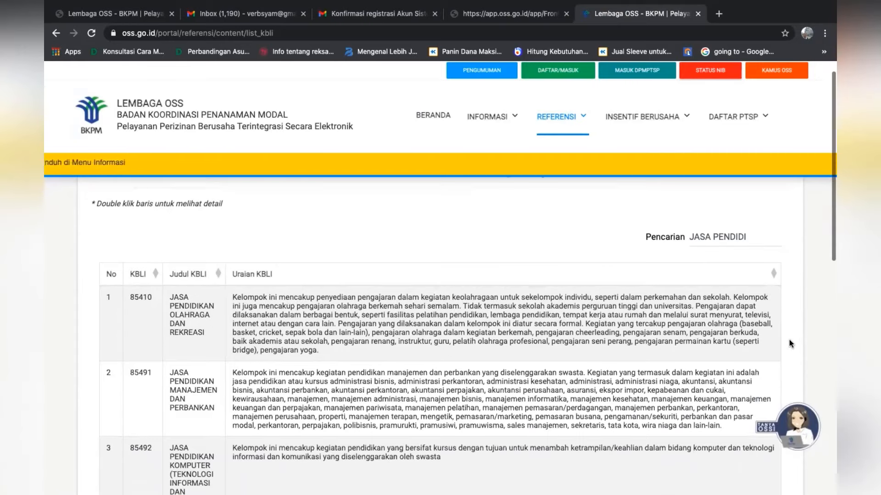
scroll(789, 343, "down", 5)
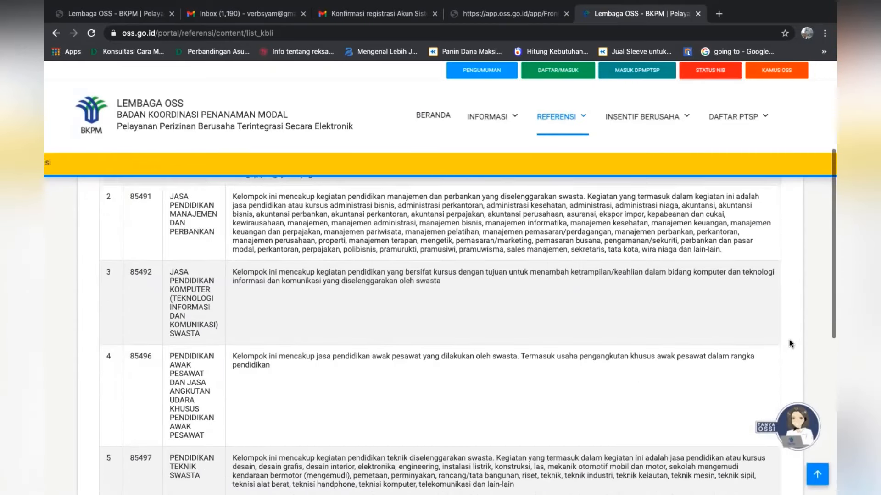
scroll(789, 343, "up", 7)
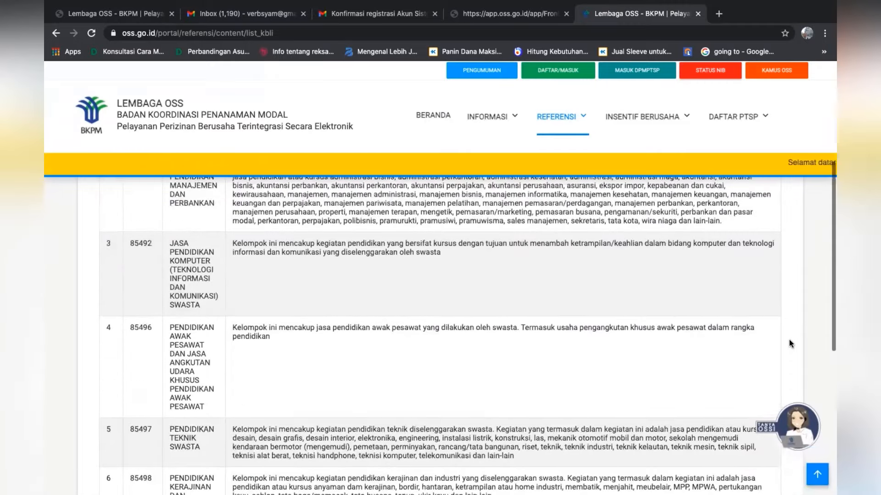
scroll(789, 343, "up", 2)
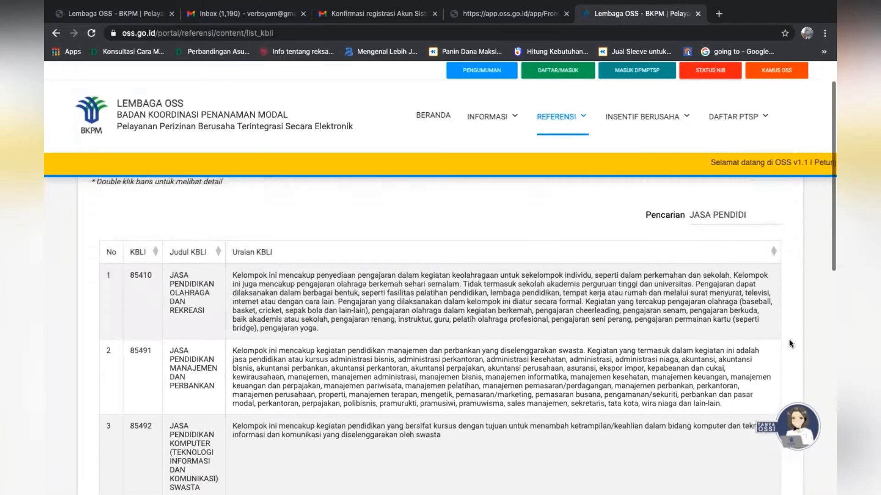
Change the KBLI search to JASA PEMBEL, and cut the search text back to JASA PE
key("BackSpace")
key("BackSpace")
key("BackSpace")
key("BackSpace")
key("BackSpace")
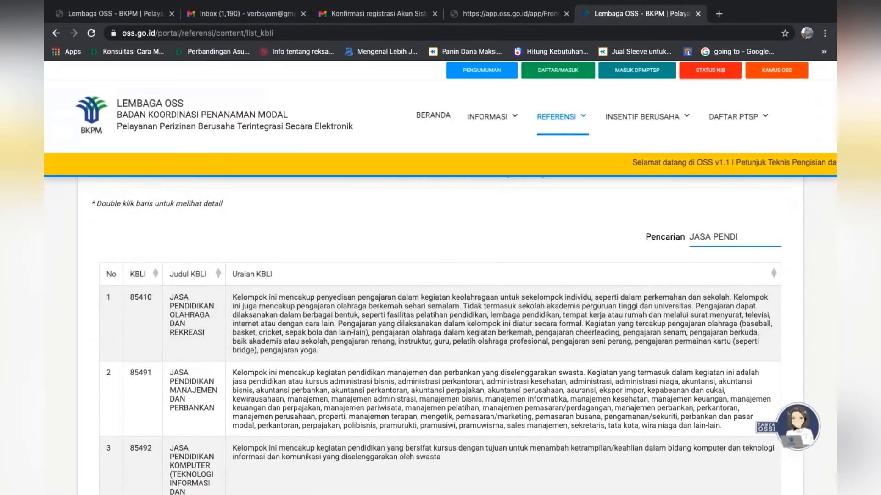
type("MBEL")
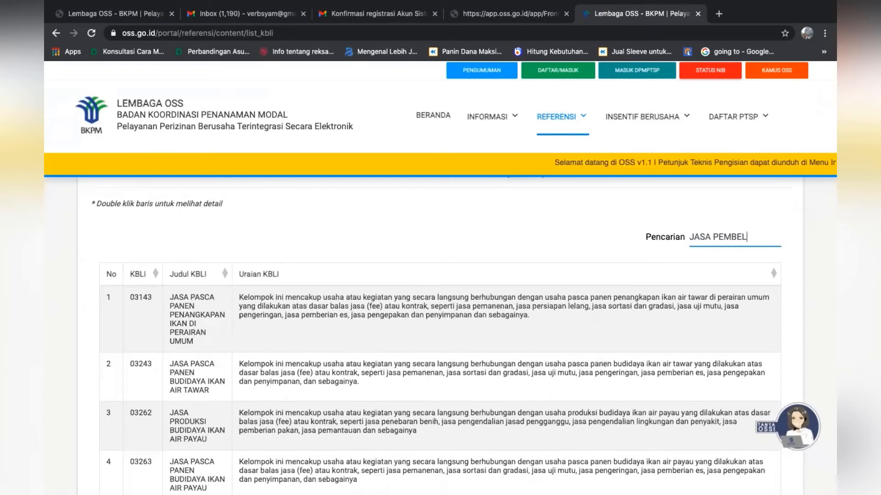
key("BackSpace")
key("BackSpace")
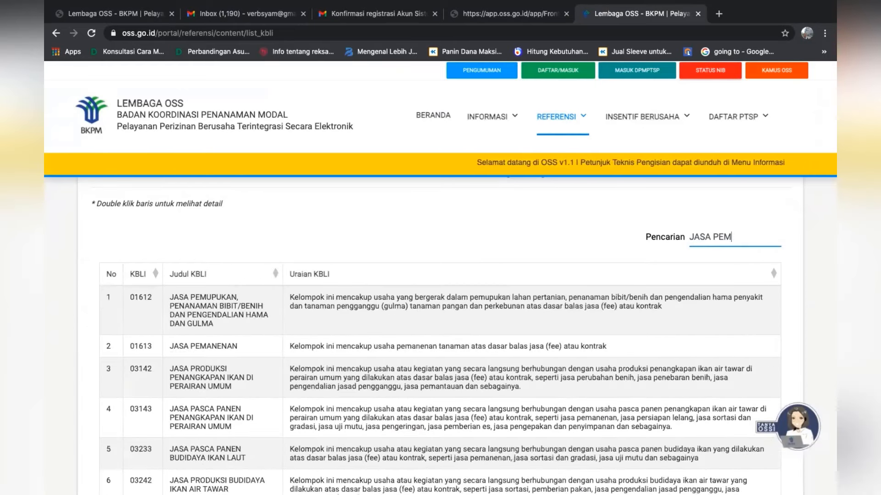
type("AY")
key("BackSpace")
key("BackSpace")
key("BackSpace")
key("BackSpace")
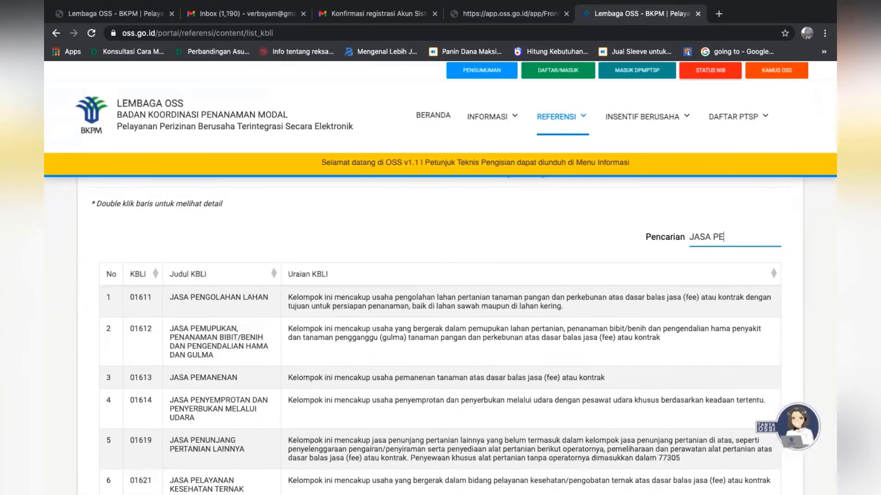
Search the KBLI list for JASA PERDA, and change the search to JASA IMP
type("RDA")
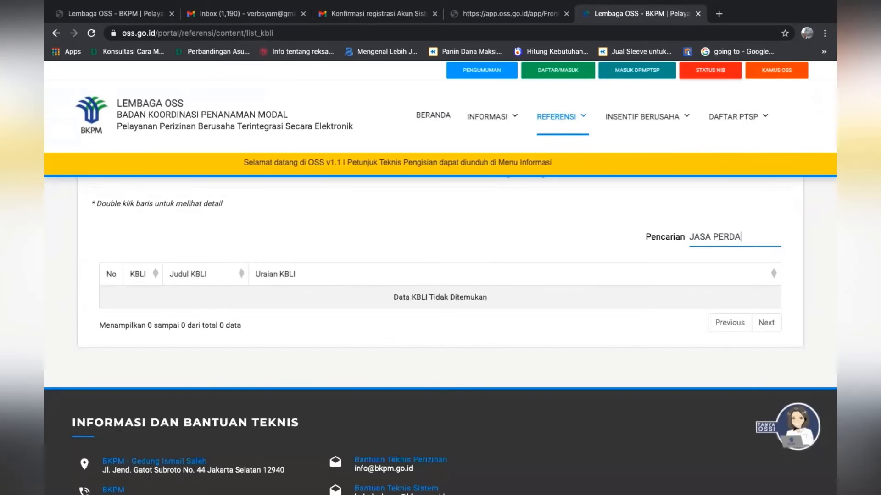
key("BackSpace")
key("BackSpace")
key("BackSpace")
key("BackSpace")
key("BackSpace")
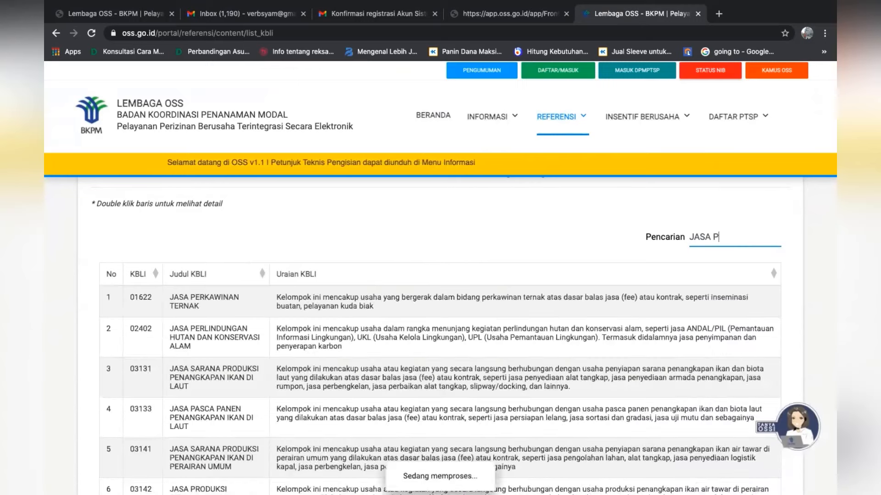
type("IMP")
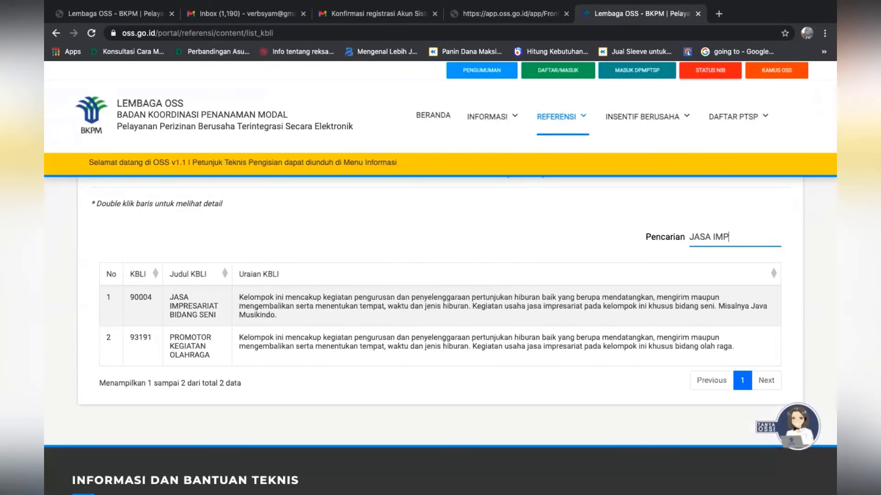
Search the KBLI list for IMPORT, and broaden the search to IMPOR to read the matching code descriptions
key("BackSpace")
key("BackSpace")
key("BackSpace")
key("BackSpace")
key("BackSpace")
key("BackSpace")
key("BackSpace")
key("BackSpace")
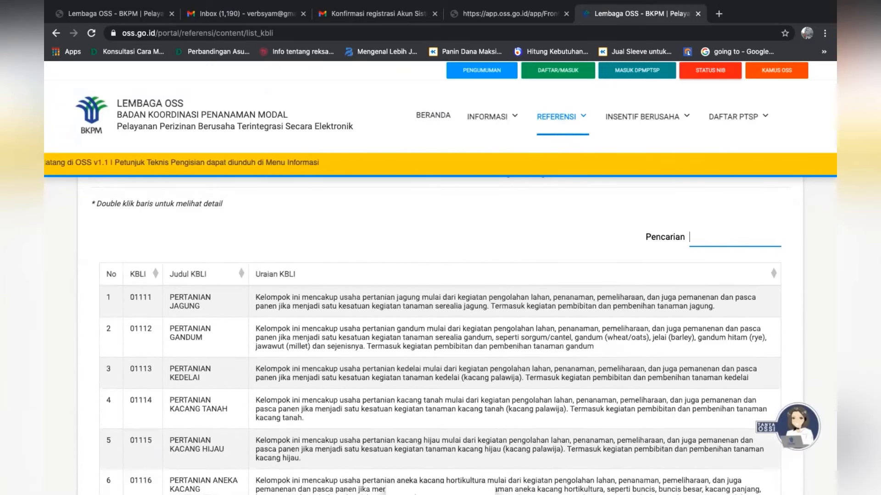
type("IMPO")
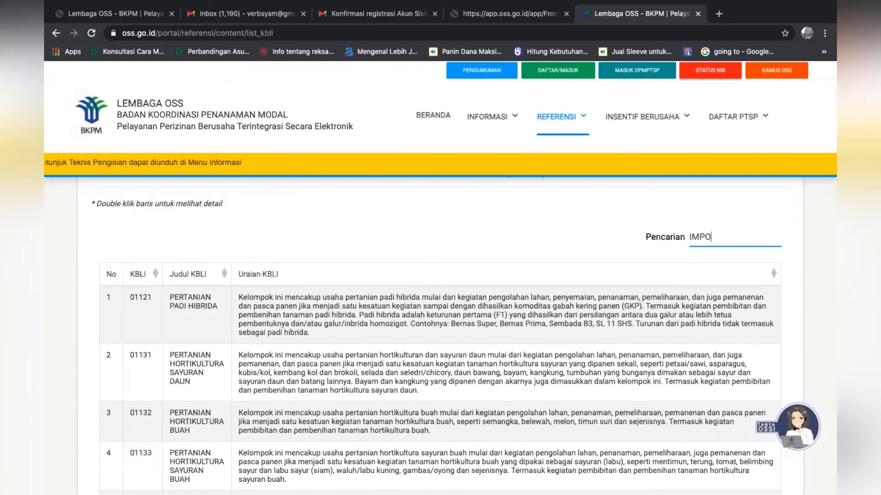
type("RT")
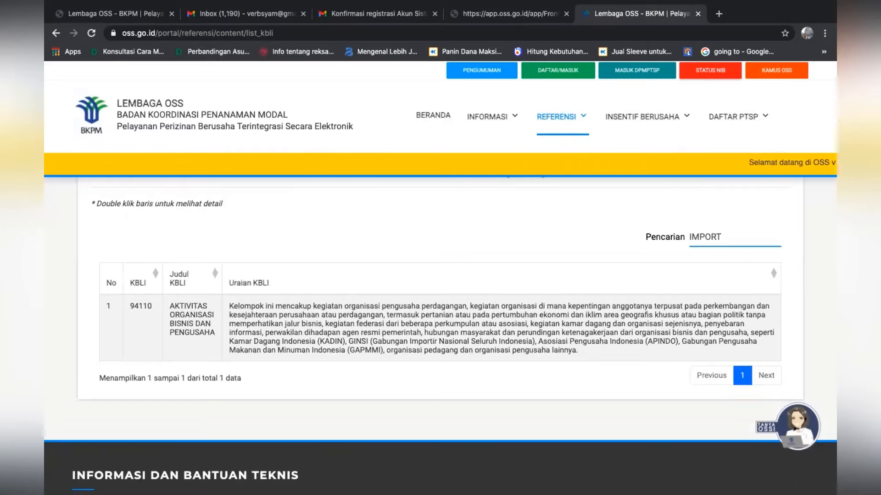
key("BackSpace")
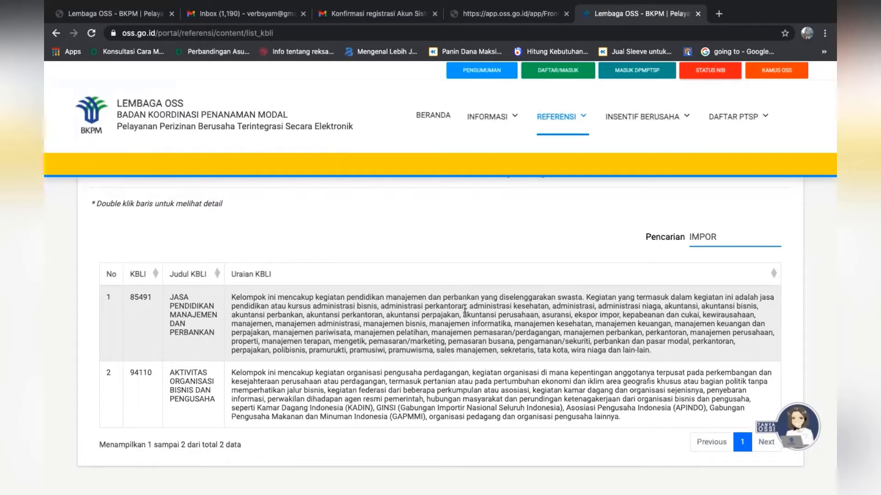
Compare the Pilih KBLI options in the Tambah Data form with the codes found for IMPOR in the KBLI list, and return to the form
left_click(115, 18)
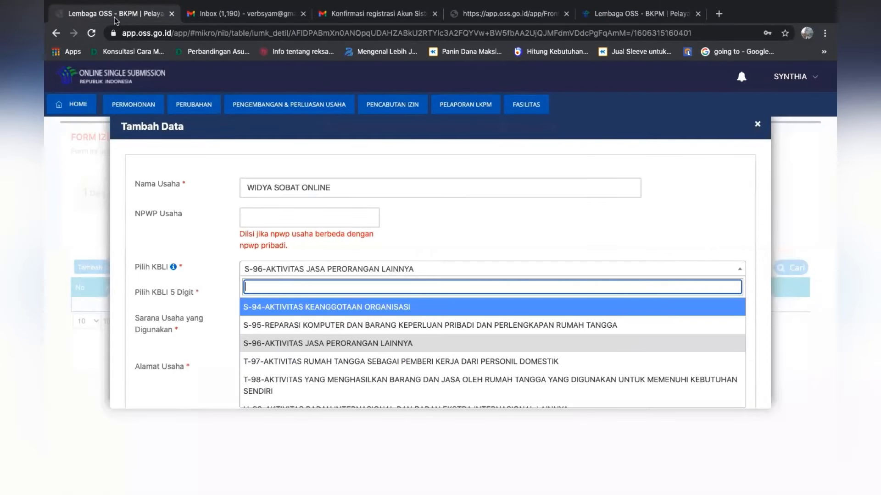
left_click(362, 270)
left_click(362, 270)
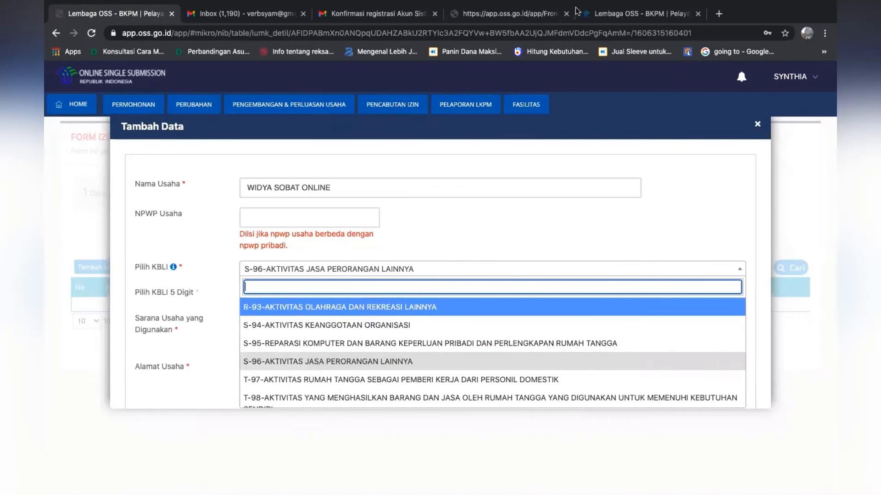
left_click(617, 15)
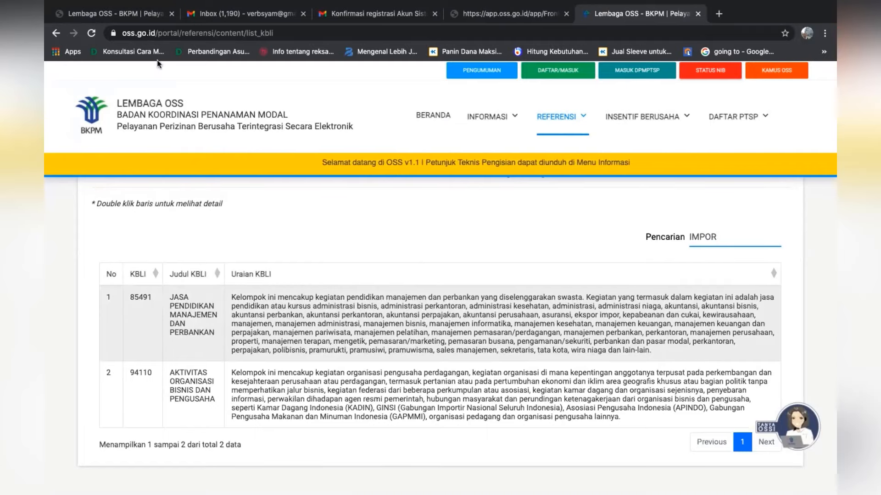
left_click(138, 15)
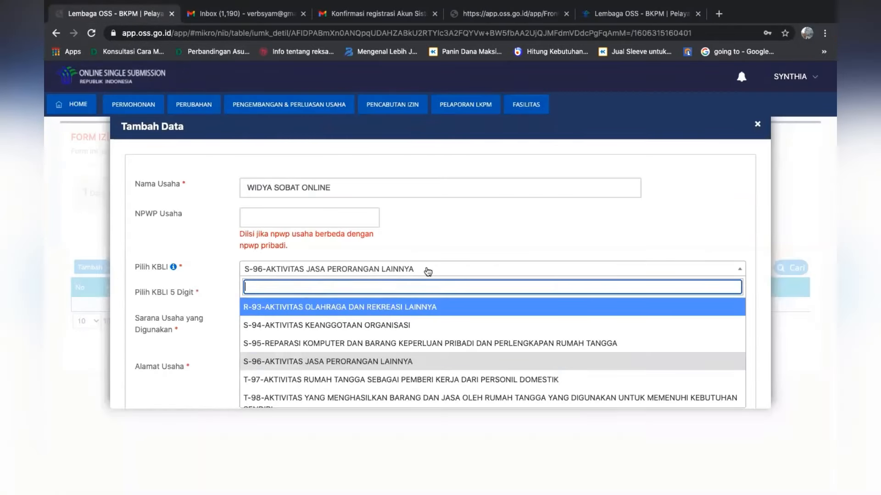
Set Pilih KBLI to P-85-PENDIDIKAN and the 5-digit KBLI to 85491 - JASA PENDIDIKAN MANAJEMEN DAN PERBANKAN
left_click(492, 272)
left_click(493, 272)
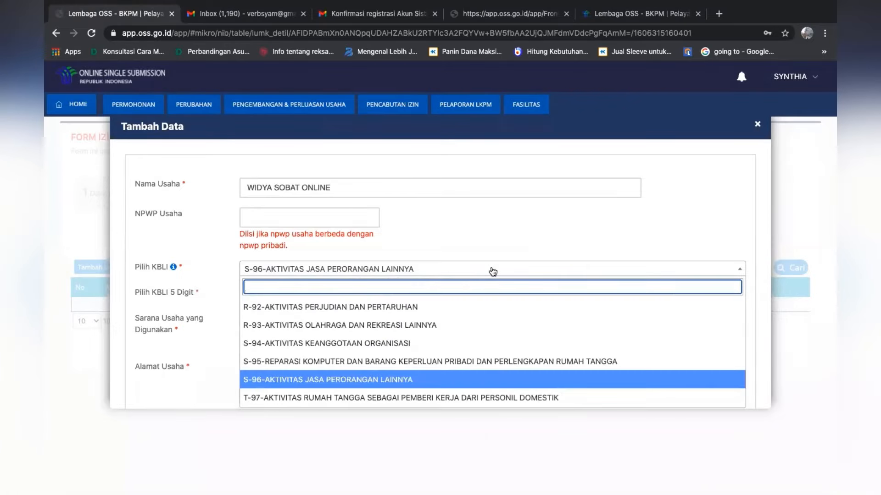
key("Down")
key("Down")
key("Down")
key("Down")
key("Down")
key("Down")
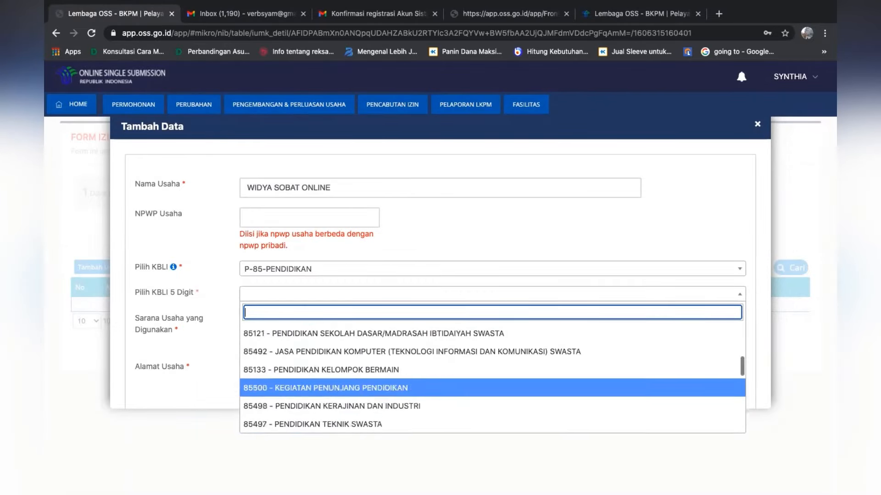
key("Down")
key("Down")
key("Down")
key("Down")
key("Down")
key("Down")
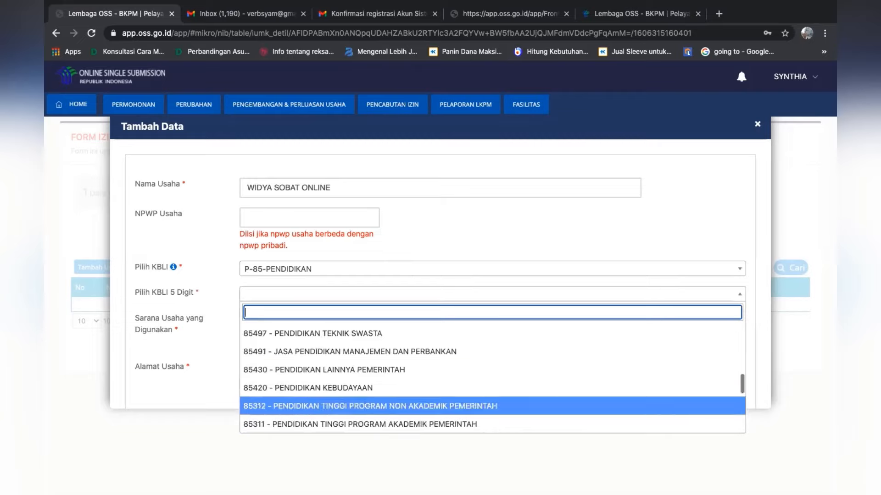
key("Up")
key("Up")
key("Up")
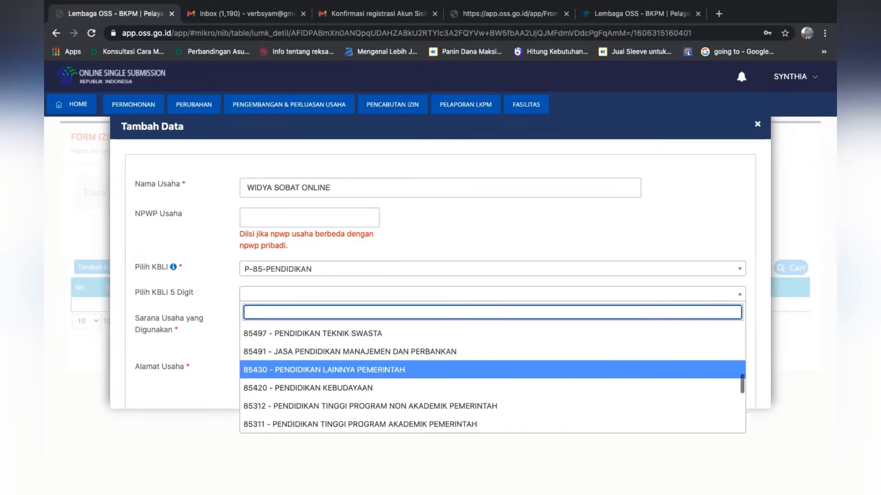
left_click(339, 351)
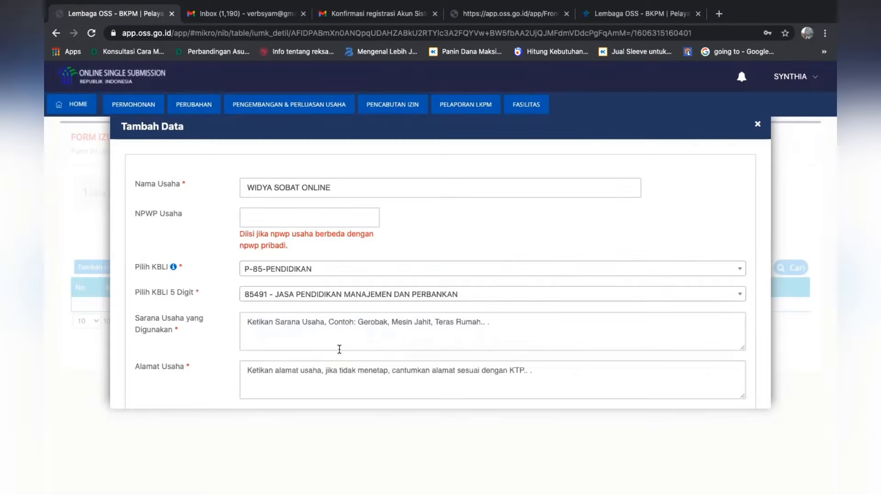
Enter KOMPUTER, MODEM, INTERNET as the Sarana Usaha yang Digunakan and fill in Alamat Usaha with the business's street address
left_click(341, 333)
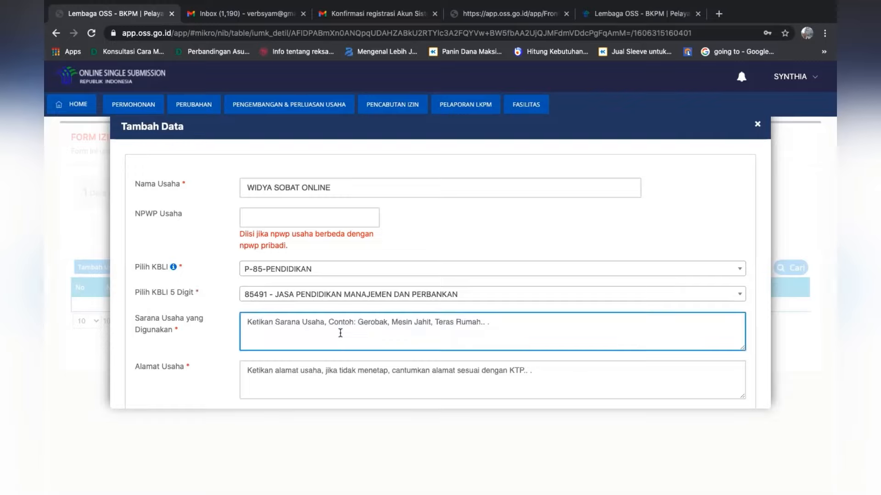
type("KOMPUTER, MODEM, INTERNET")
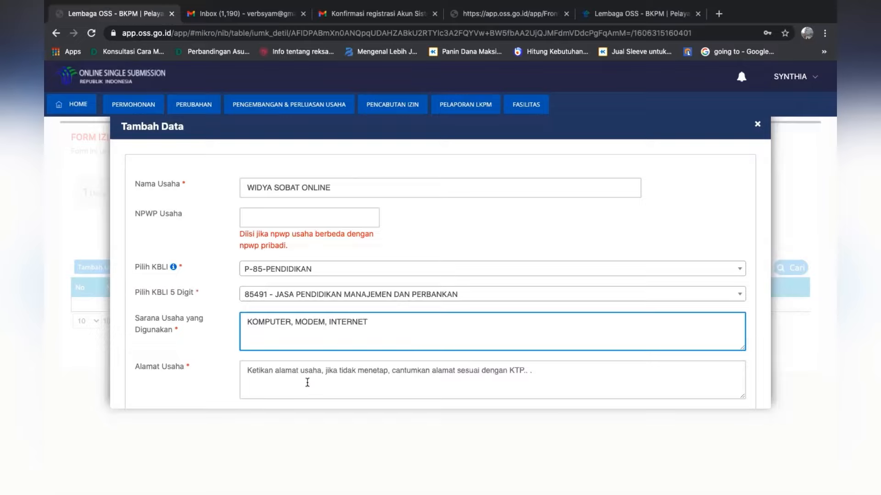
left_click(307, 383)
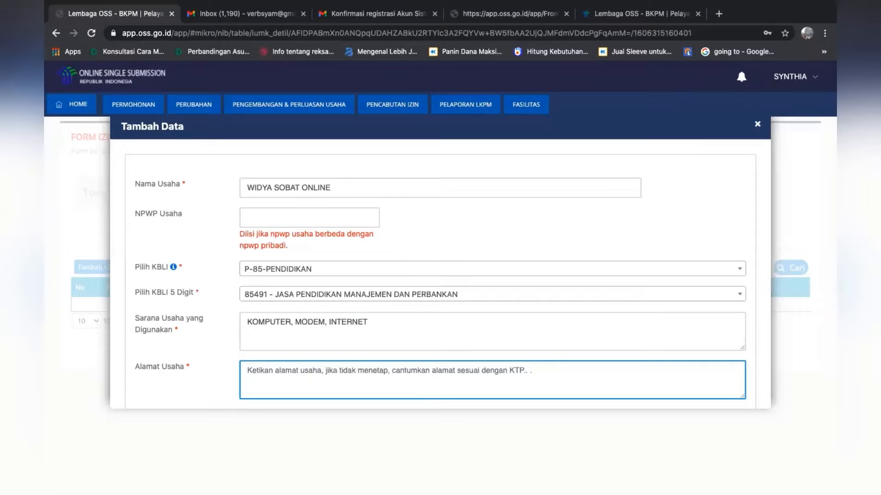
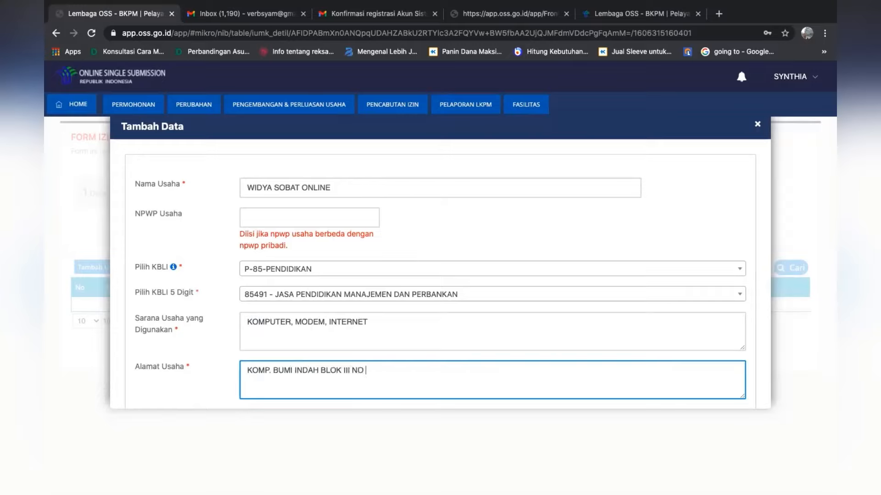
type(" NAGOYA")
key("BackSpace")
key("BackSpace")
key("BackSpace")
key("BackSpace")
key("BackSpace")
type(", KELURAHAN LUBUK NAJA")
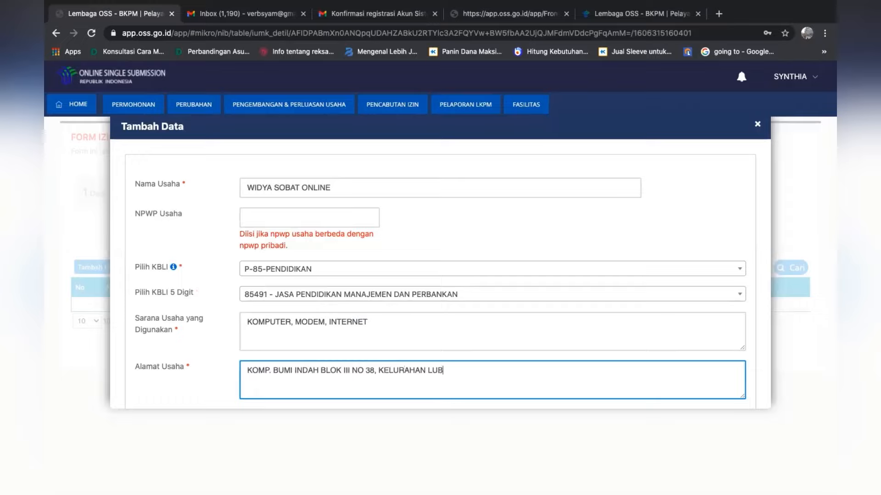
key("BackSpace")
key("BackSpace")
key("BackSpace")
key("BackSpace")
type("BAJA")
left_click(753, 349)
Set the business location's Provinsi to Kepulauan Riau and its Kabupaten / Kota to Kota Batam
scroll(753, 351, "down", 5)
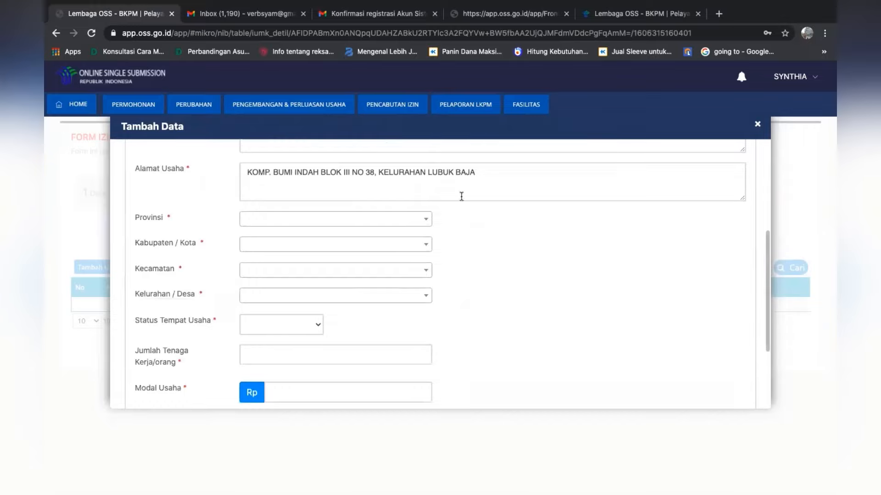
left_click(387, 222)
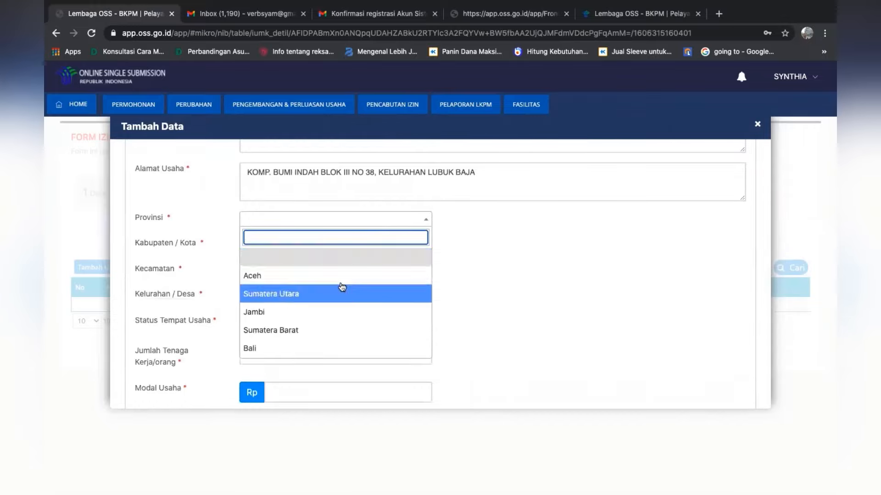
type("KE")
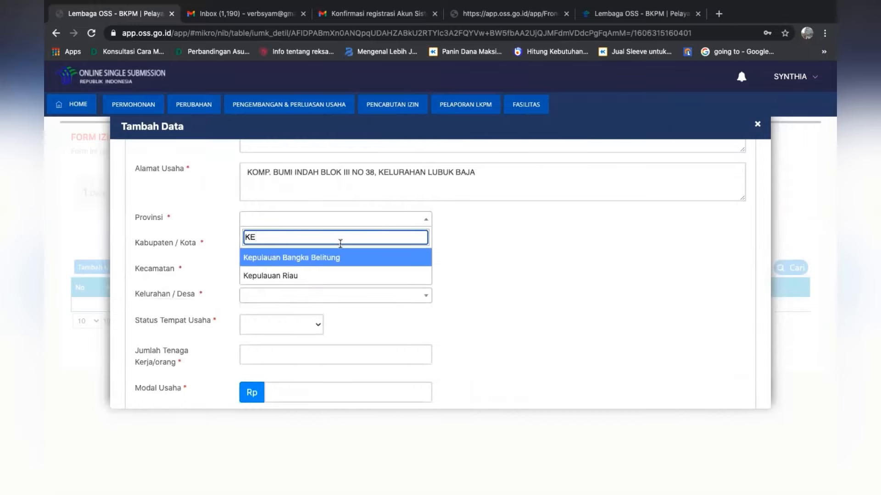
left_click(318, 275)
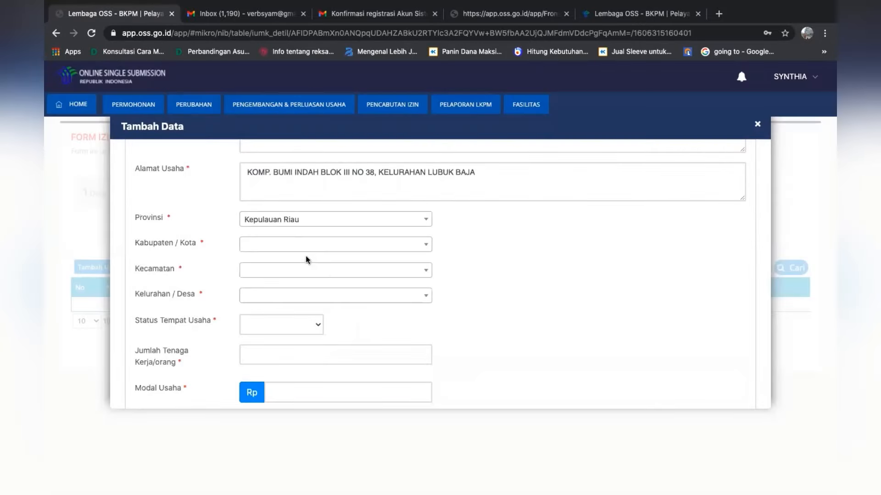
left_click(306, 248)
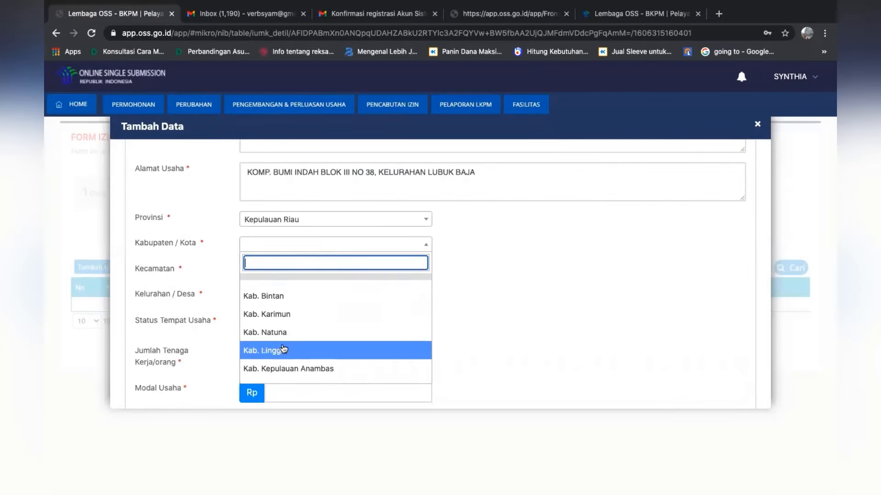
type("BA")
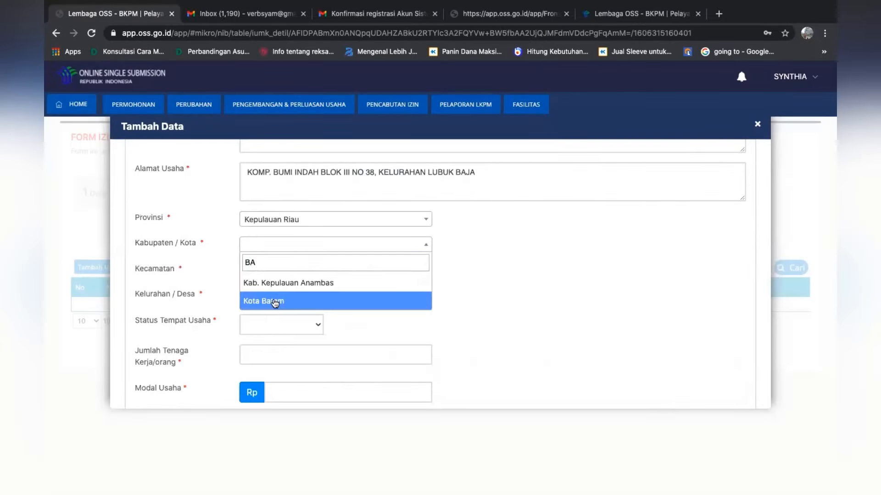
left_click(275, 301)
Set the business location's Kecamatan to Lubuk Baja and its Kelurahan / Desa to Lubuk Baja Kota
left_click(303, 272)
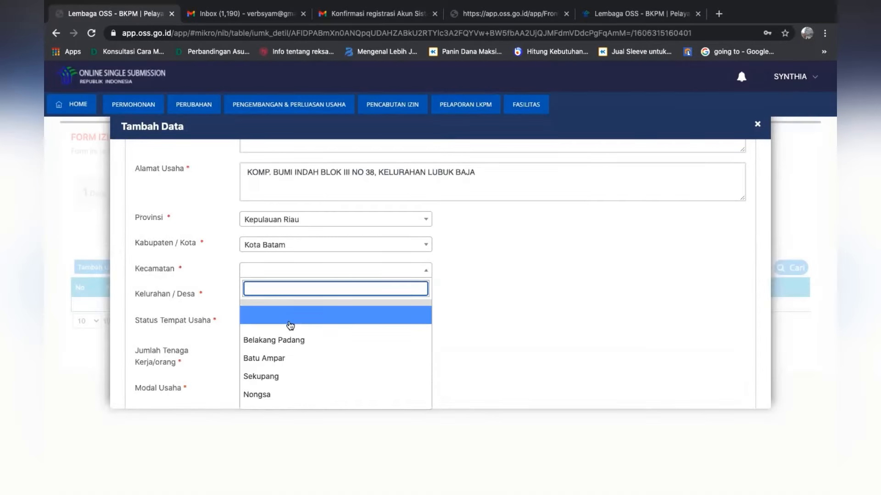
type("LU")
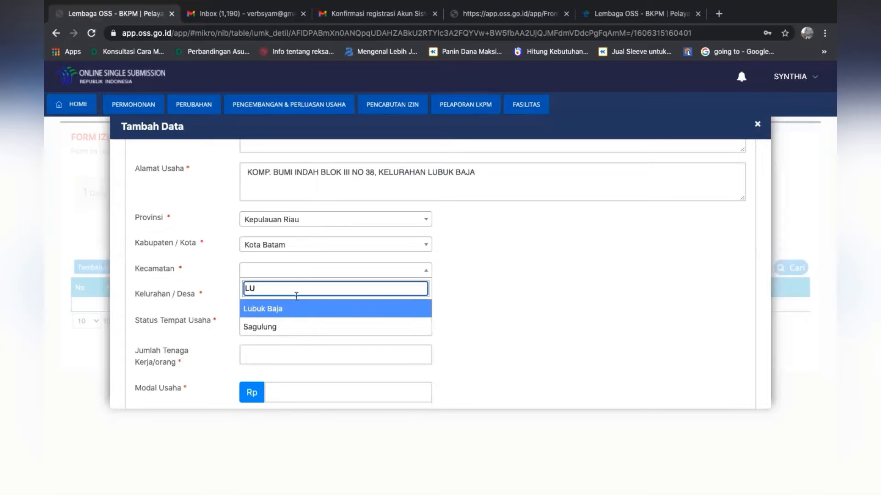
left_click(290, 309)
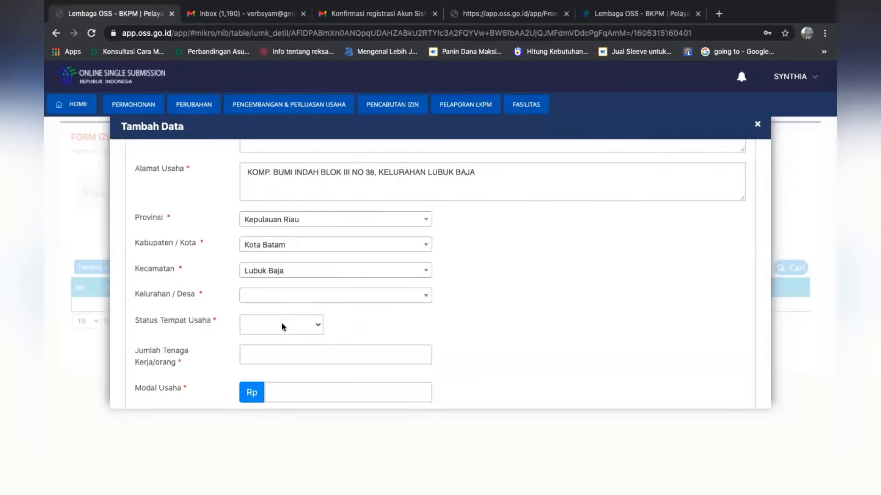
left_click(299, 296)
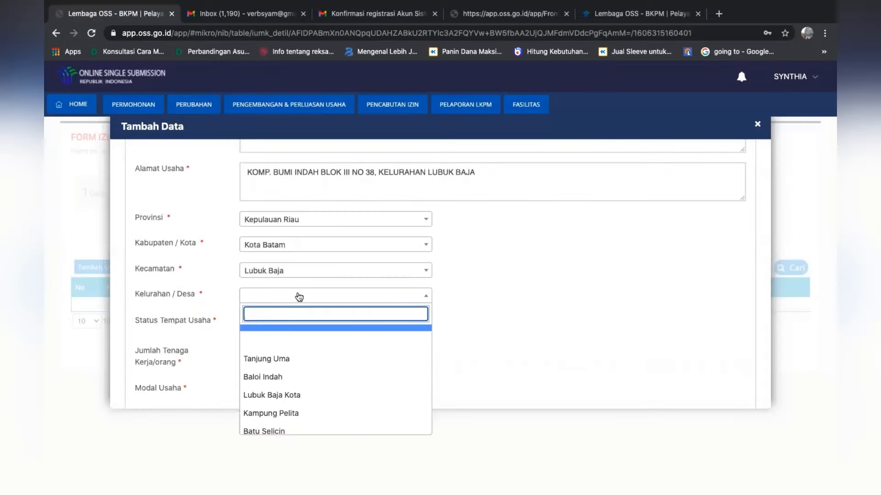
left_click(266, 362)
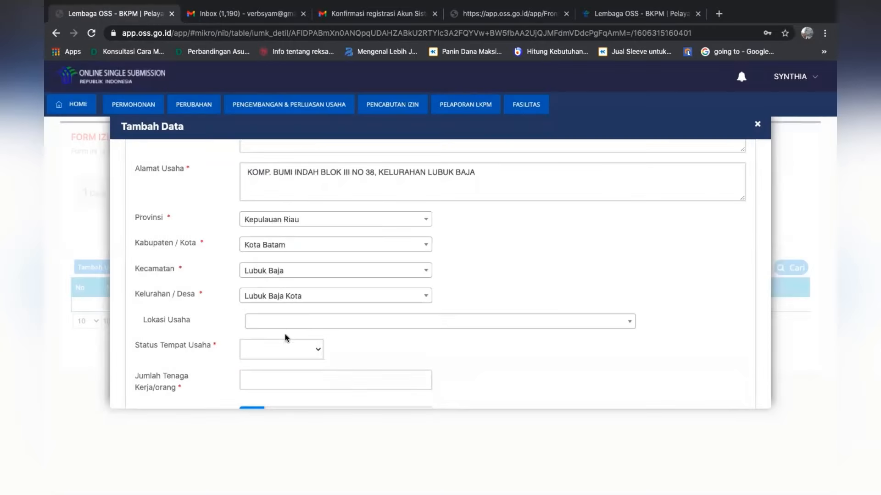
Set Lokasi Usaha to Dalam Kawasan
left_click(289, 322)
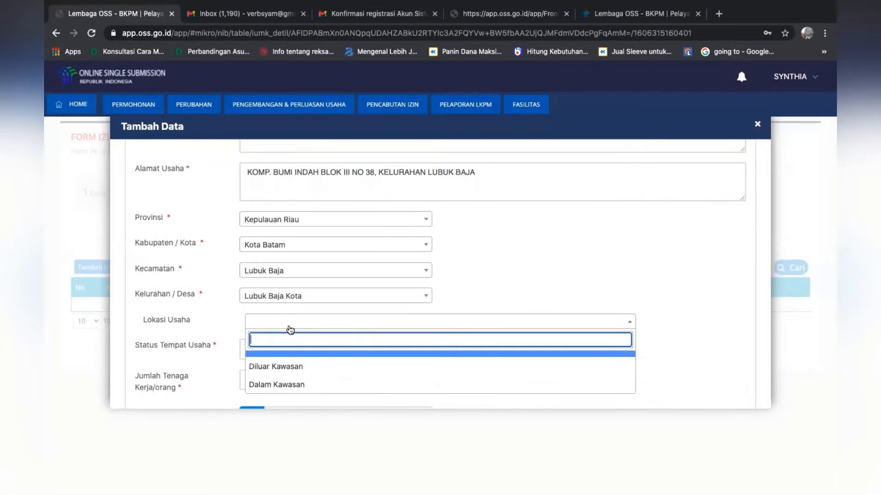
left_click(280, 385)
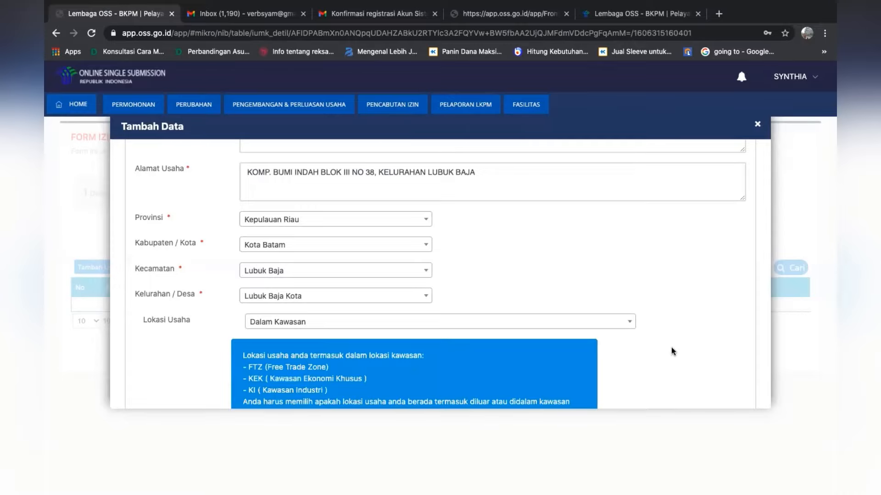
Choose FTZ - FTZ Batam as the Kawasan for the business location
scroll(671, 348, "down", 5)
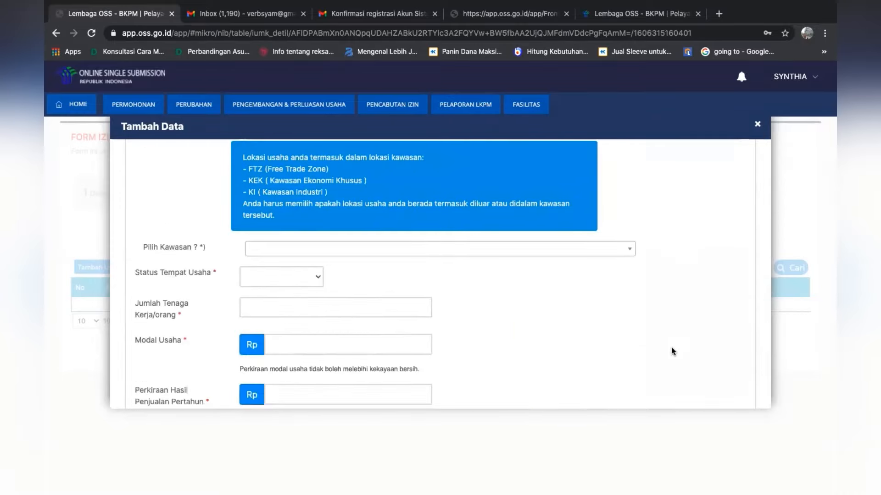
left_click(546, 247)
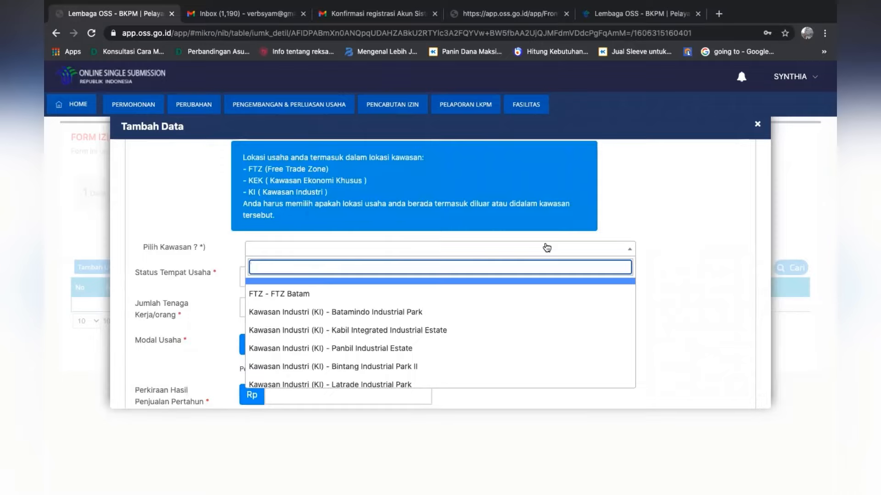
left_click(495, 299)
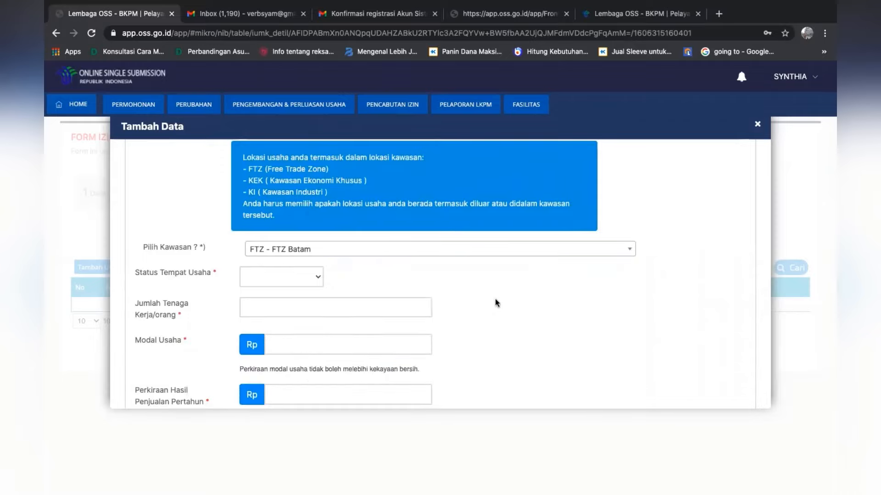
Set Status Tempat Usaha to Sewa and enter 6 as the Jumlah Tenaga Kerja/orang
left_click(278, 274)
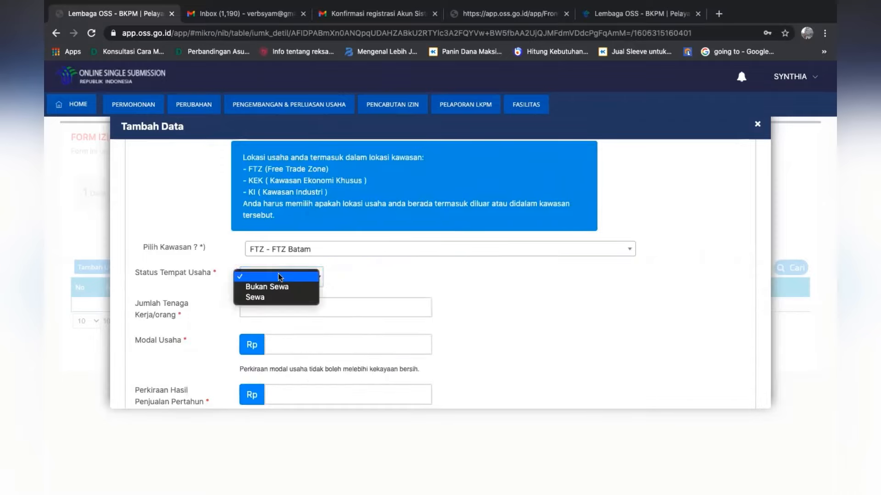
left_click(263, 299)
left_click(267, 307)
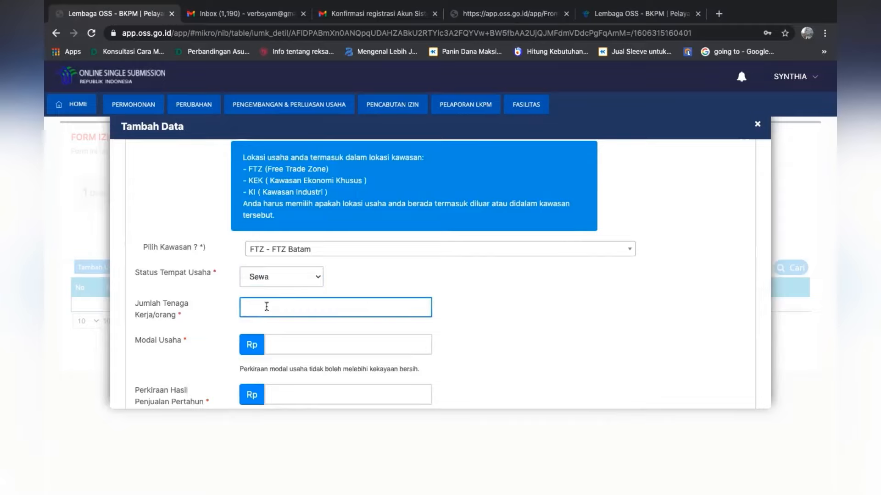
type("4")
type("6")
Enter Rp 55.000.000 as the Modal Usaha
left_click(293, 342)
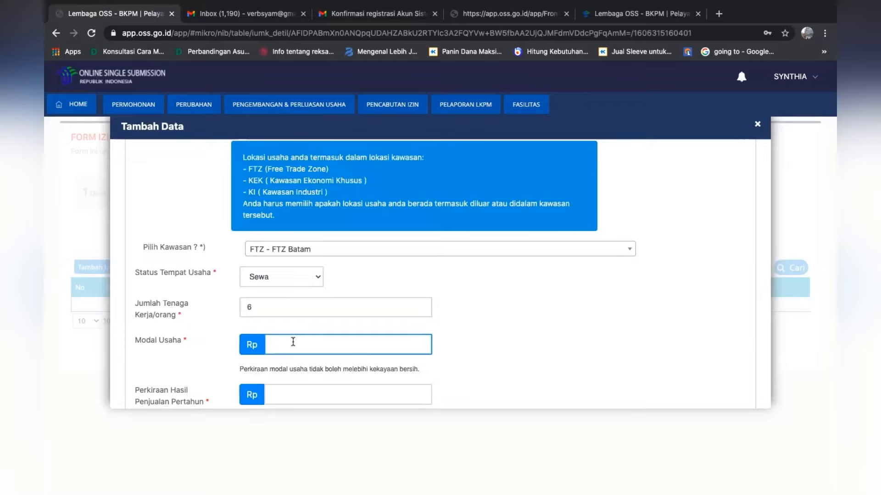
type("55.000.000")
left_click(525, 357)
Enter Rp 120.000.000 as the Perkiraan Hasil Penjualan Pertahun
scroll(509, 335, "down", 2)
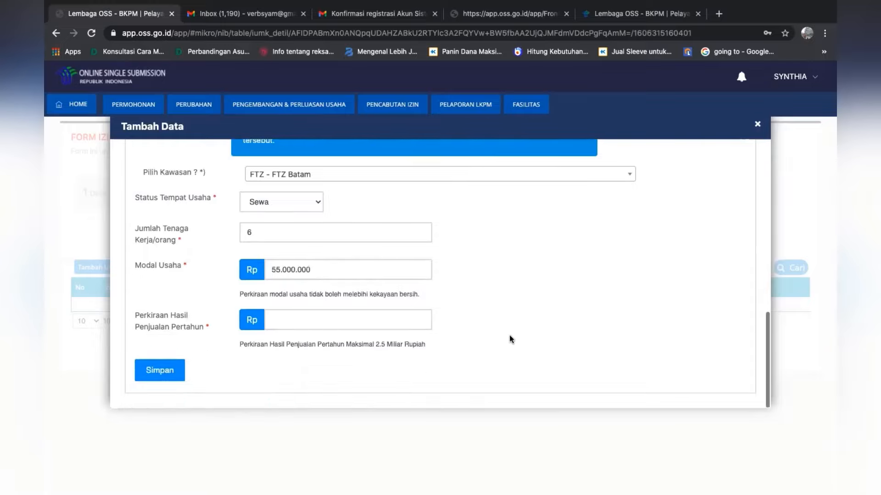
left_click(376, 313)
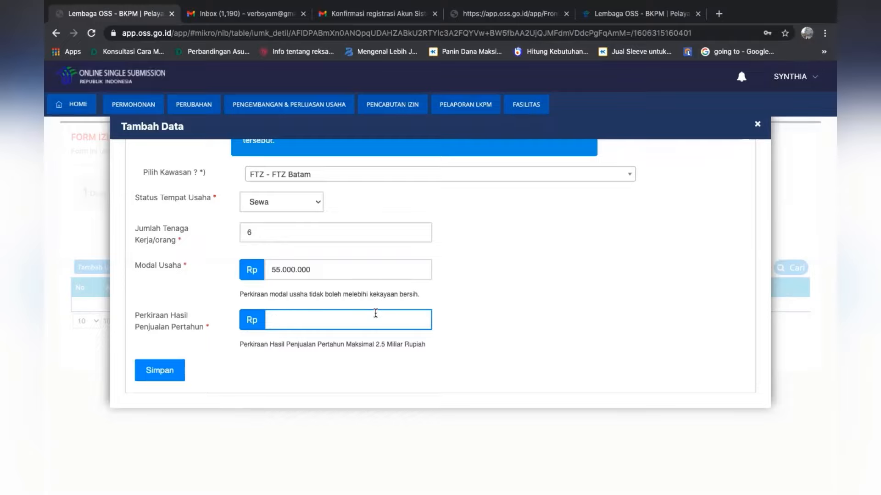
type("500")
key("BackSpace")
key("BackSpace")
type("120.000.000")
Change the Modal Usaha to Rp 25.000.000, then save the business data and confirm the entries
left_click_drag(310, 270, 261, 273)
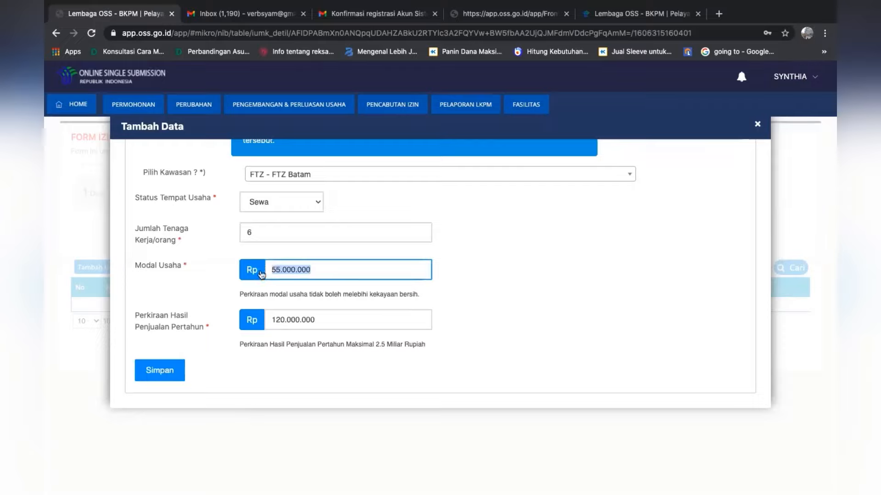
type("25.000")
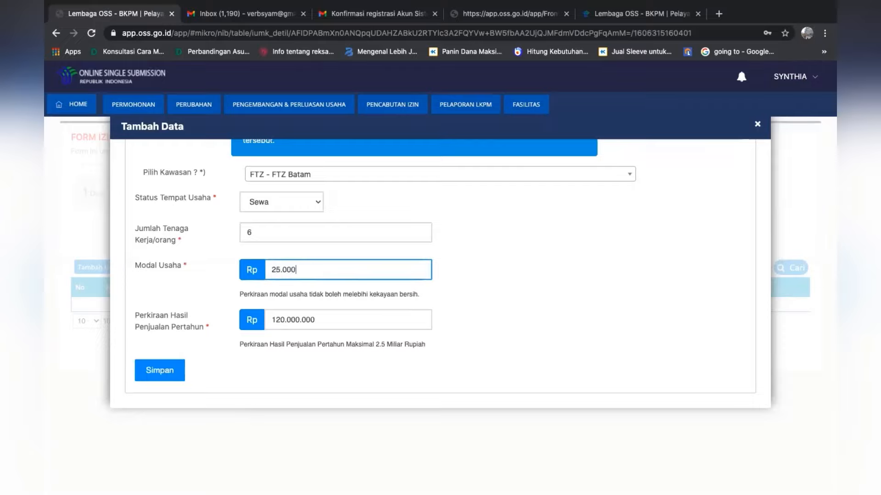
type(".000")
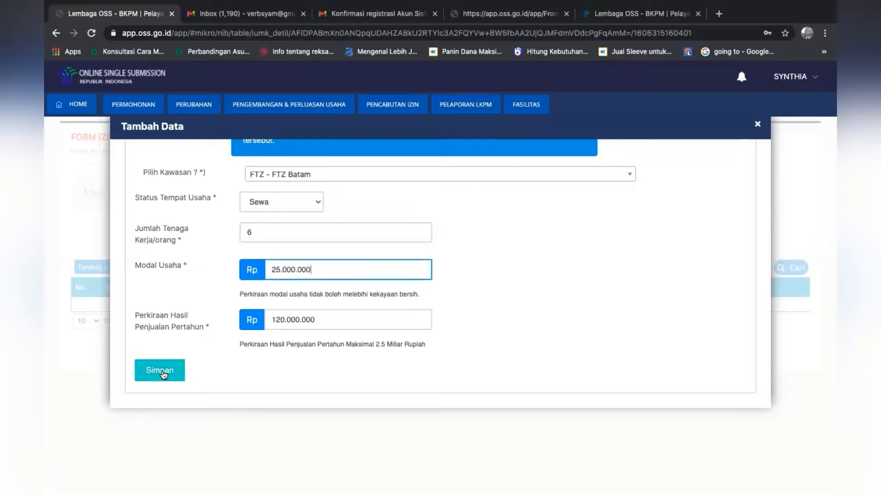
left_click(162, 371)
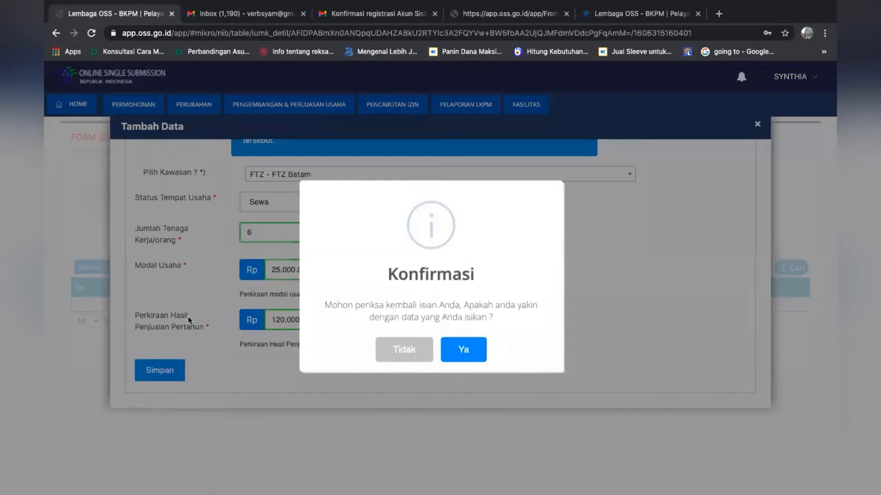
left_click(477, 350)
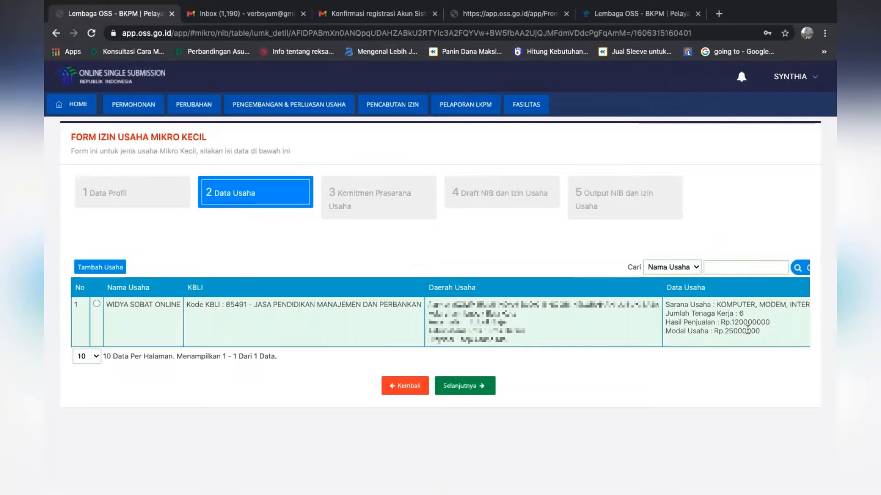
Go on to Komitmen Prasarana Usaha, expand WIDYA SOBAT ONLINE, and submit the stage without attaching any optional permits, confirming the entries
left_click(472, 387)
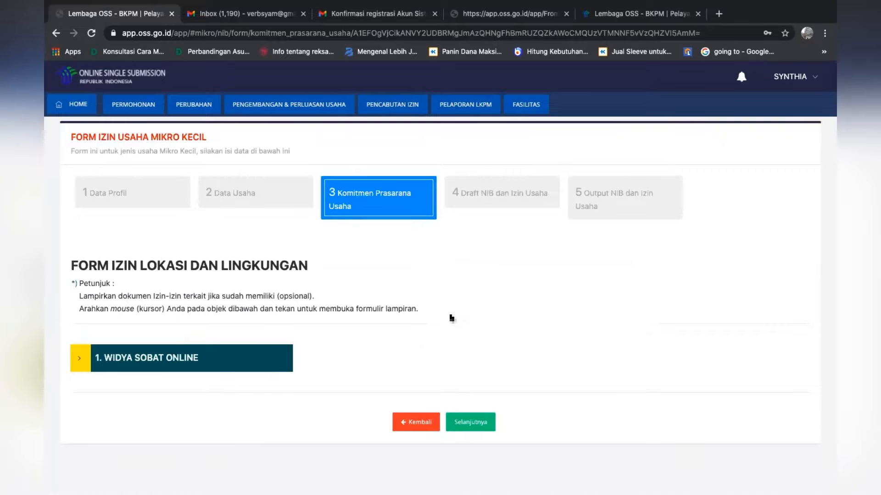
left_click(163, 361)
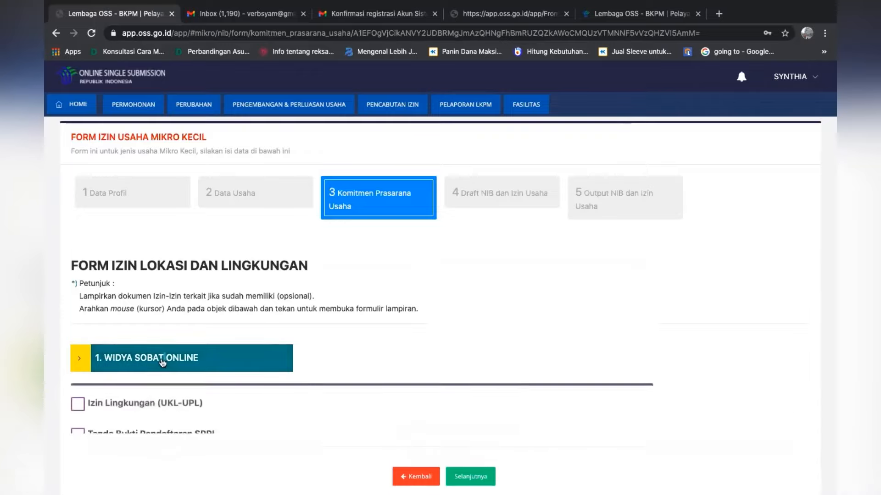
left_click(252, 368)
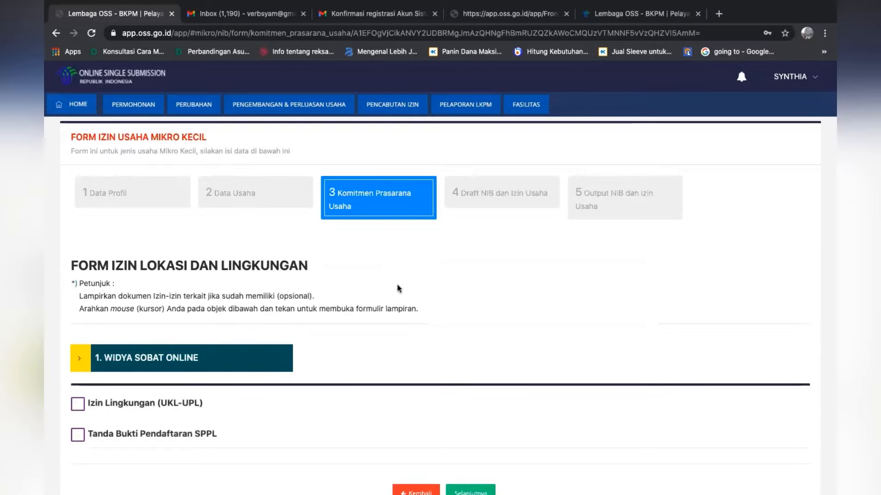
scroll(397, 288, "down", 2)
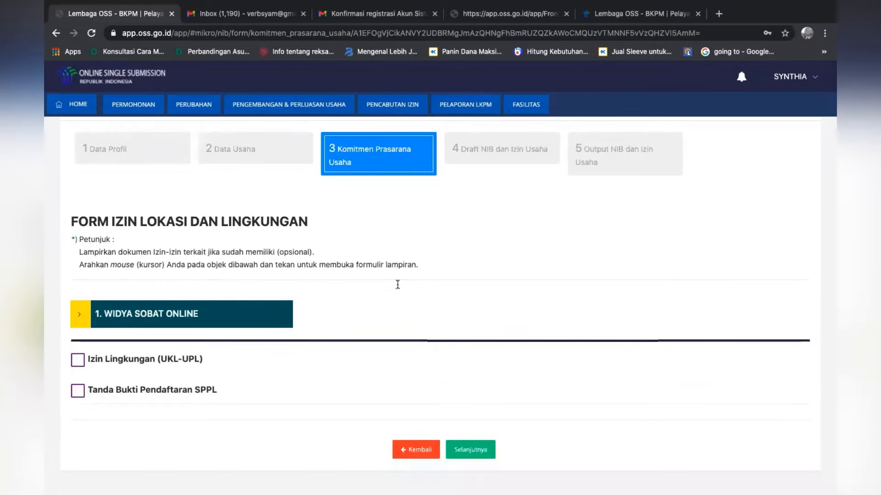
scroll(397, 284, "down", 1)
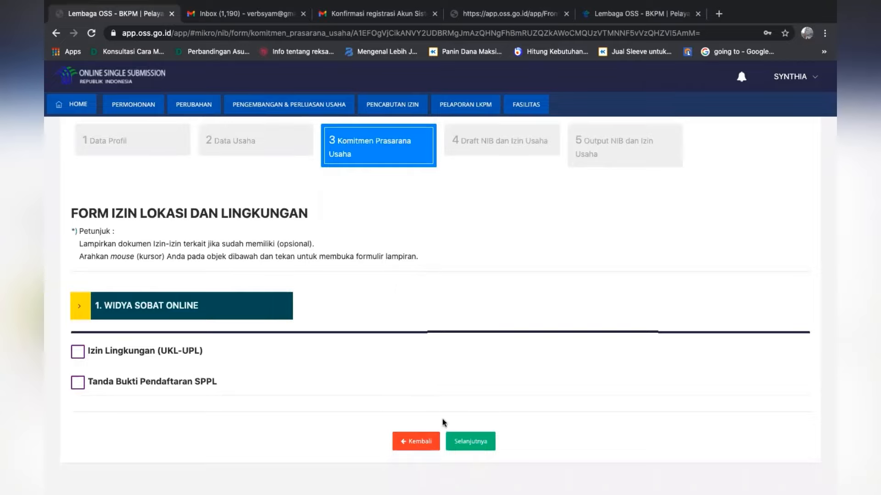
left_click(474, 441)
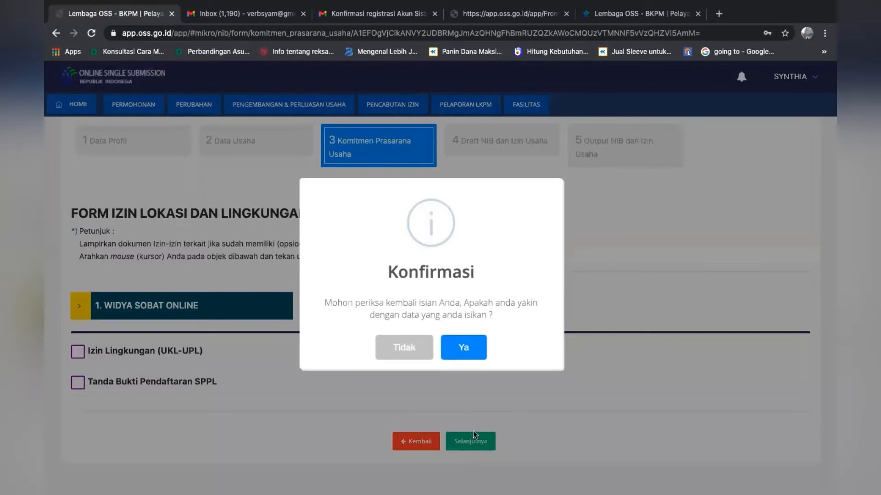
left_click(464, 348)
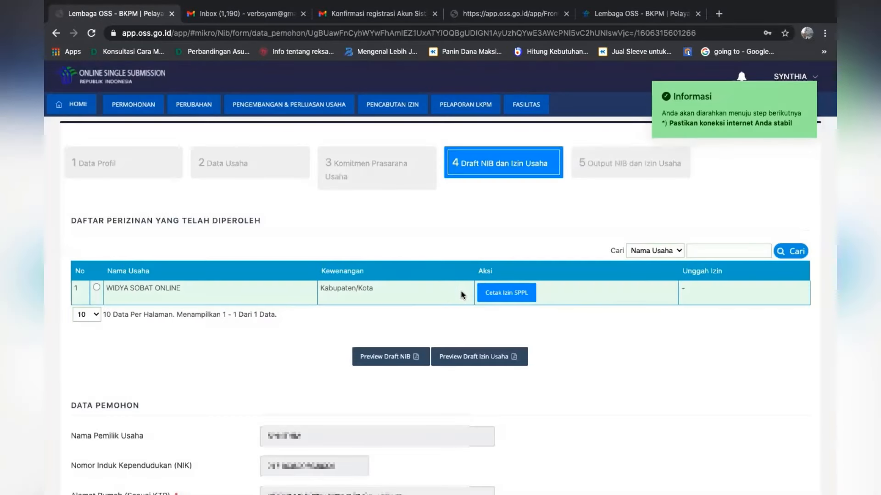
Preview the draft NIB, examine the owner, business and KBLI details throughout the document, and close it
scroll(461, 294, "down", 2)
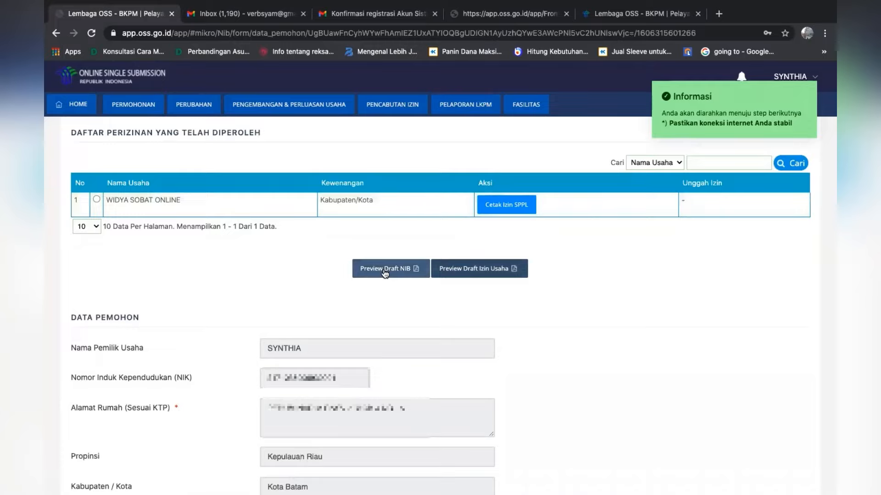
left_click(384, 272)
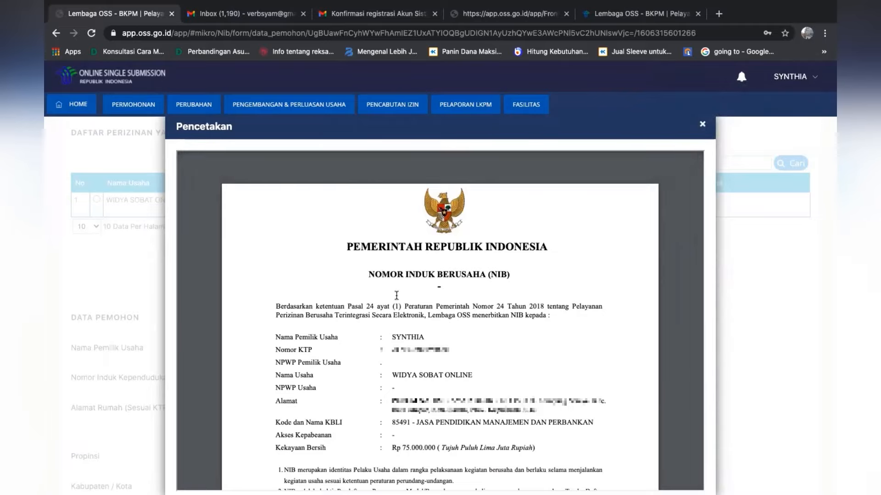
scroll(396, 296, "down", 2)
scroll(397, 296, "down", 6)
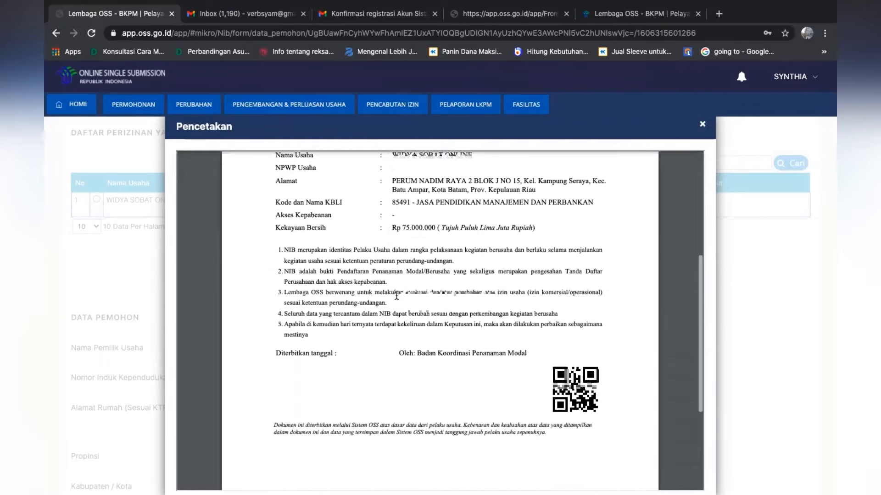
scroll(396, 296, "down", 2)
scroll(397, 296, "up", 5)
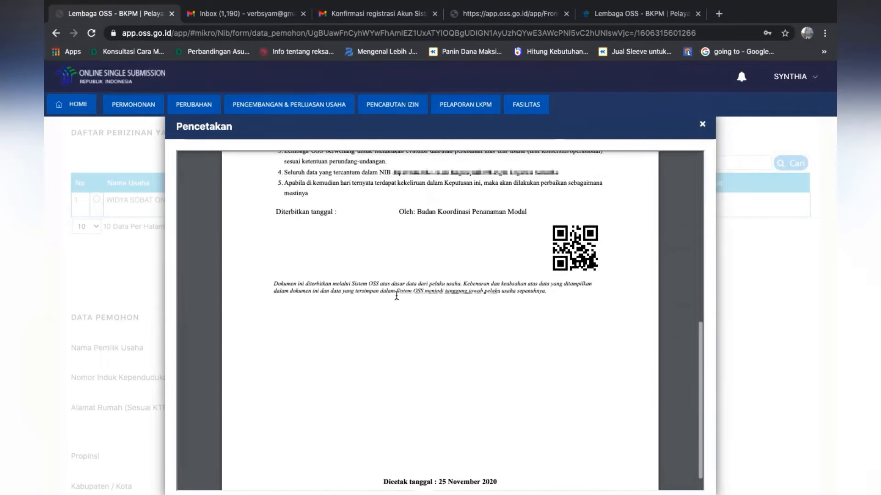
scroll(396, 295, "up", 3)
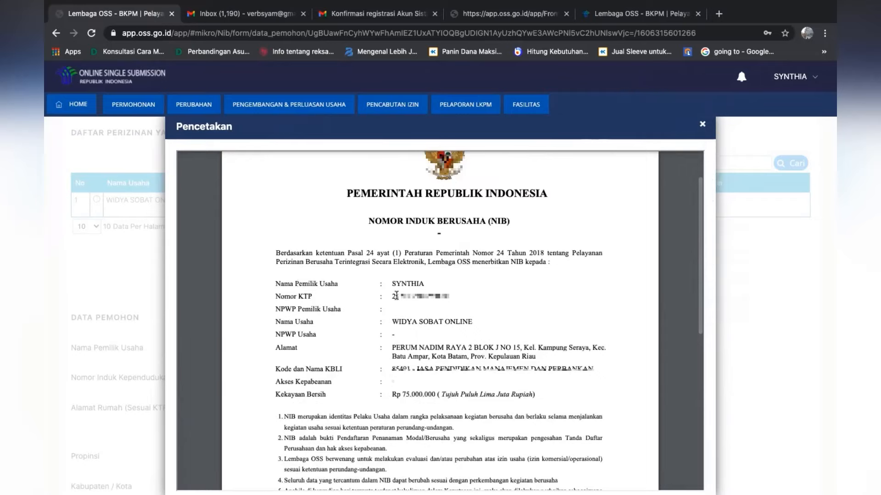
scroll(396, 296, "down", 1)
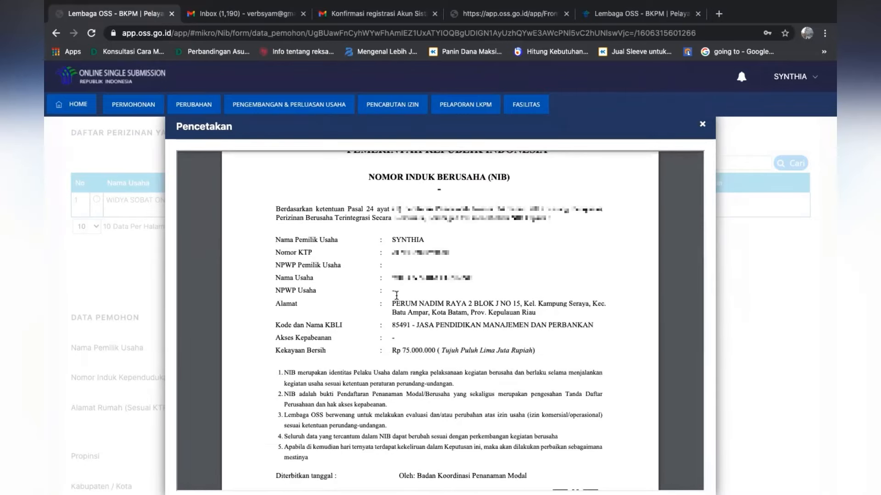
scroll(396, 296, "down", 1)
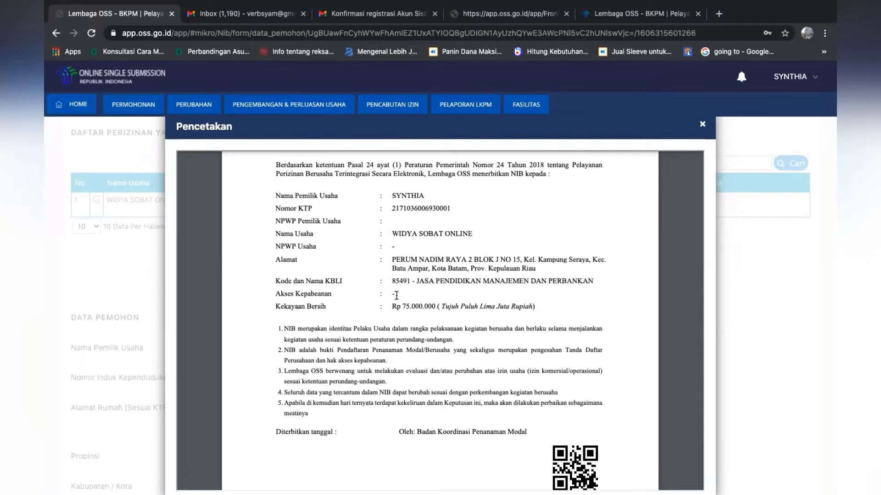
scroll(397, 295, "down", 4)
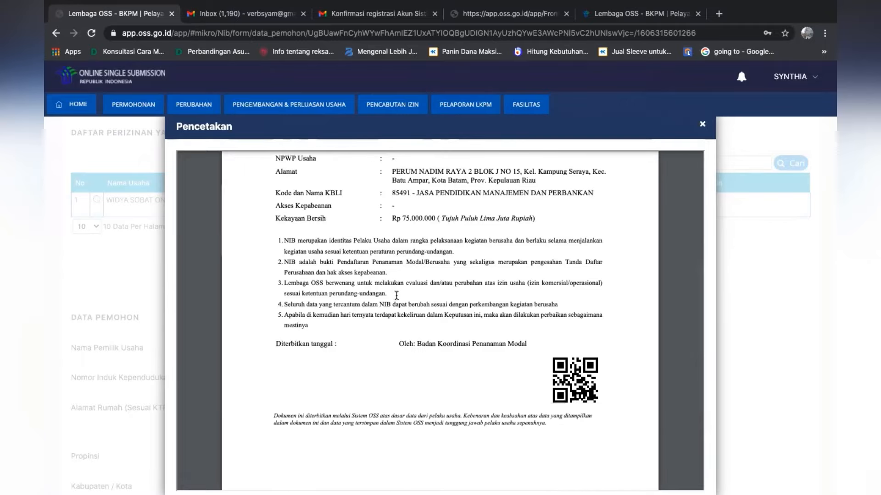
scroll(396, 295, "down", 7)
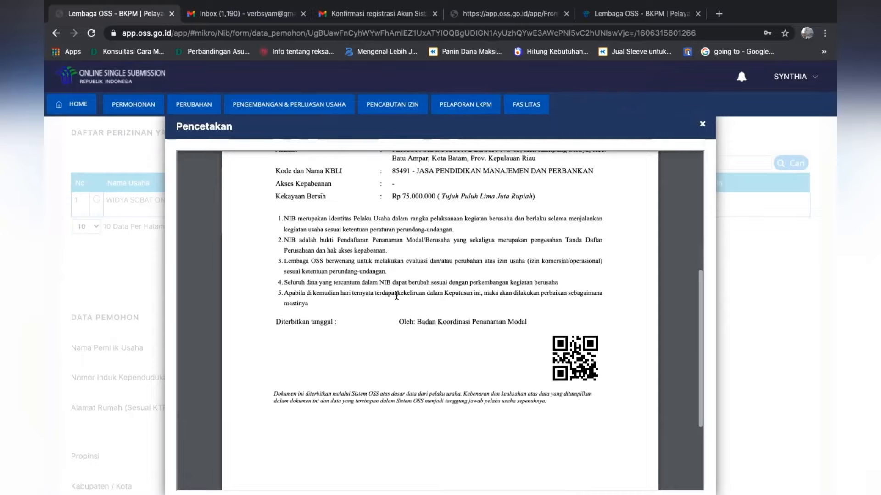
scroll(396, 296, "up", 4)
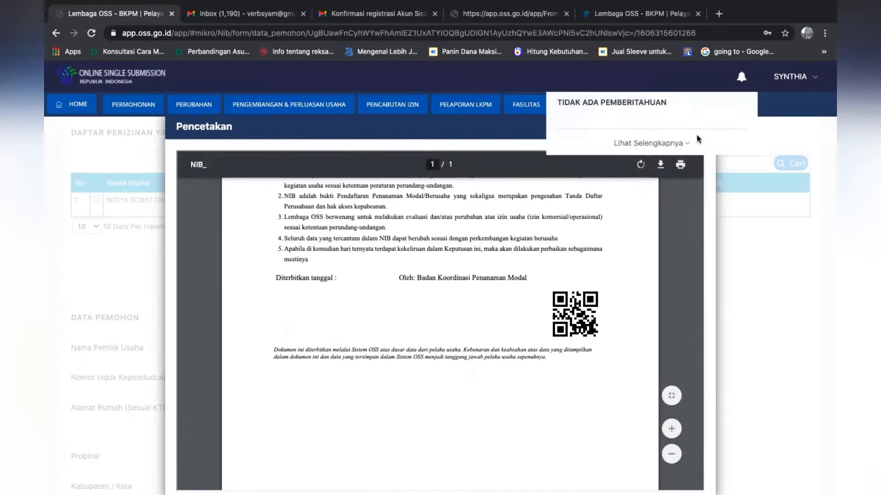
left_click(702, 127)
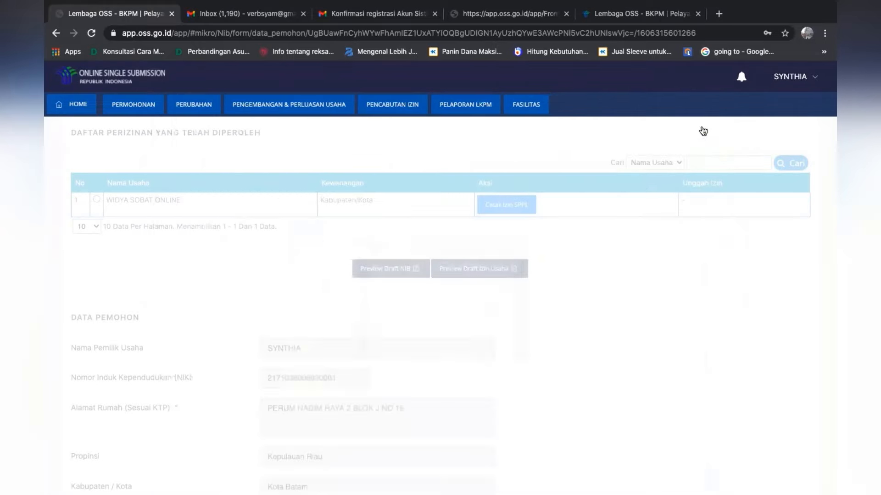
Preview the draft Izin Usaha, read through the micro business licence details, and close it
left_click(479, 281)
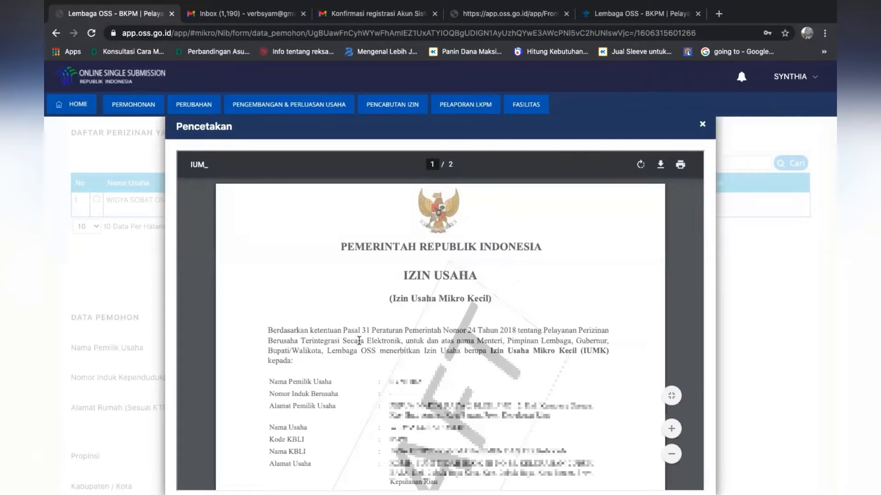
scroll(359, 341, "down", 1)
scroll(359, 340, "down", 4)
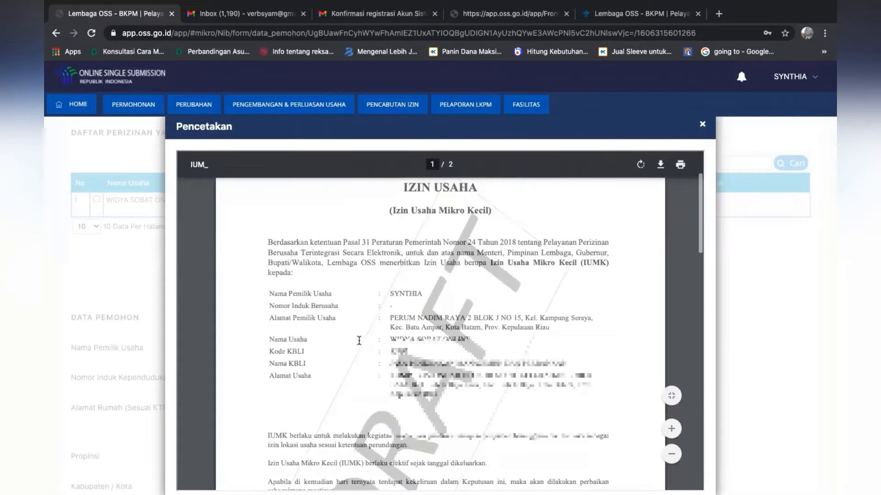
scroll(359, 340, "down", 7)
scroll(359, 340, "down", 4)
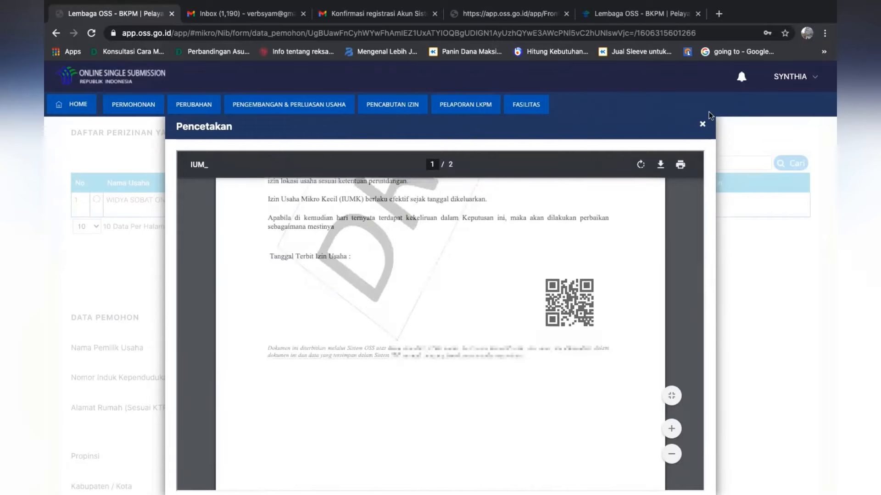
left_click(702, 124)
scroll(708, 123, "down", 8)
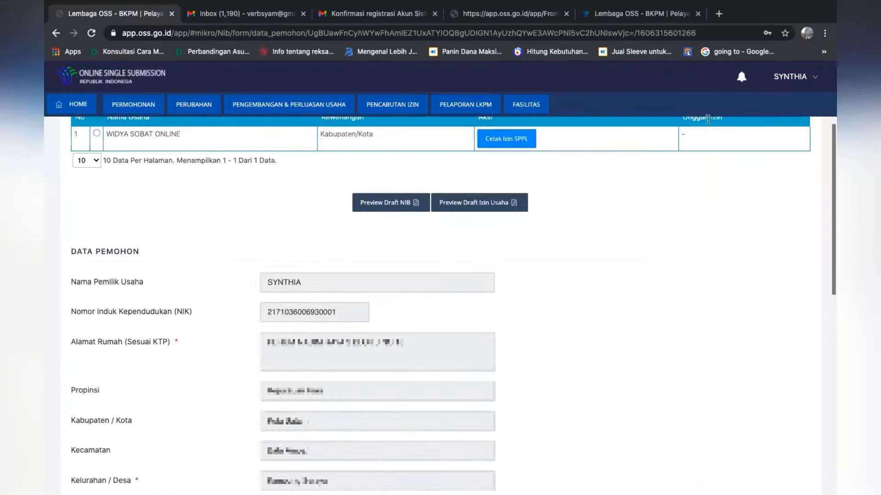
Review the Data Pemohon address and profile fields, the WIDYA SOBAT ONLINE business entry and the closing data declaration on the draft page
scroll(708, 124, "up", 3)
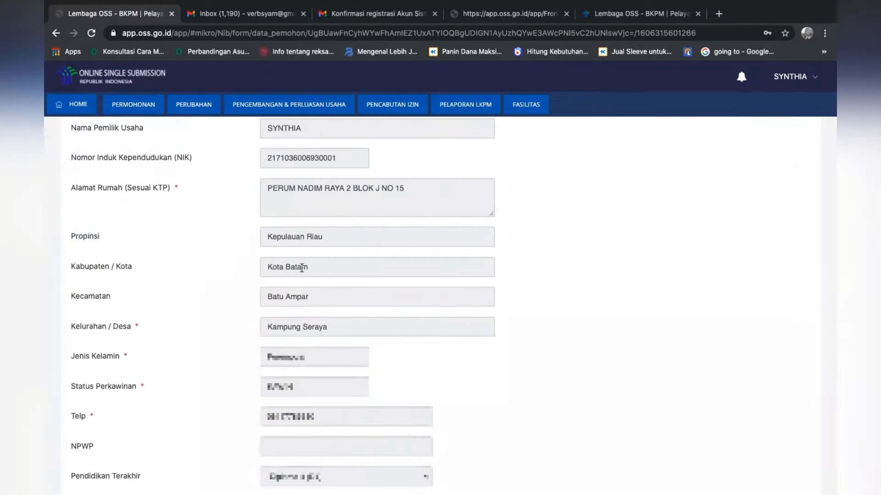
left_click(300, 267)
left_click(313, 296)
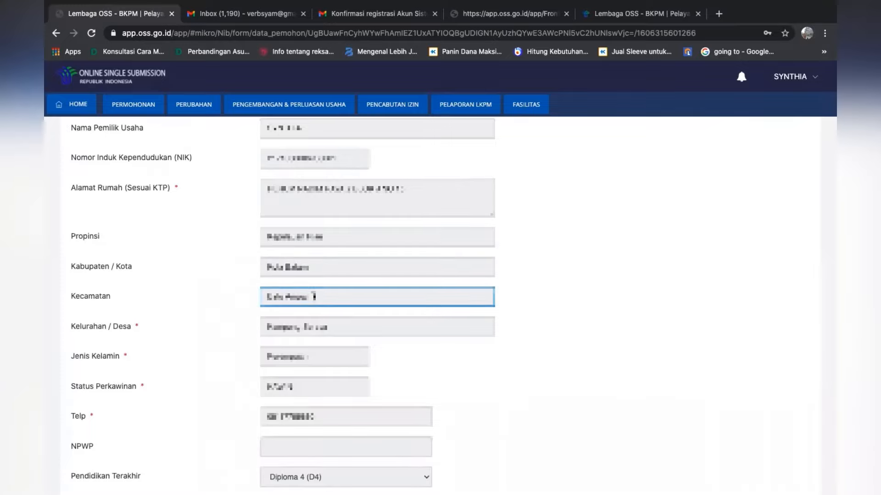
left_click_drag(314, 297, 260, 295)
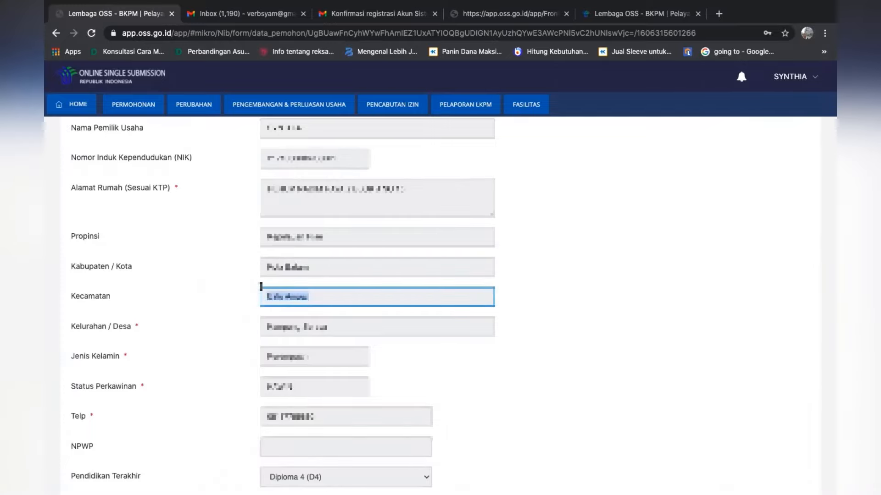
left_click(624, 287)
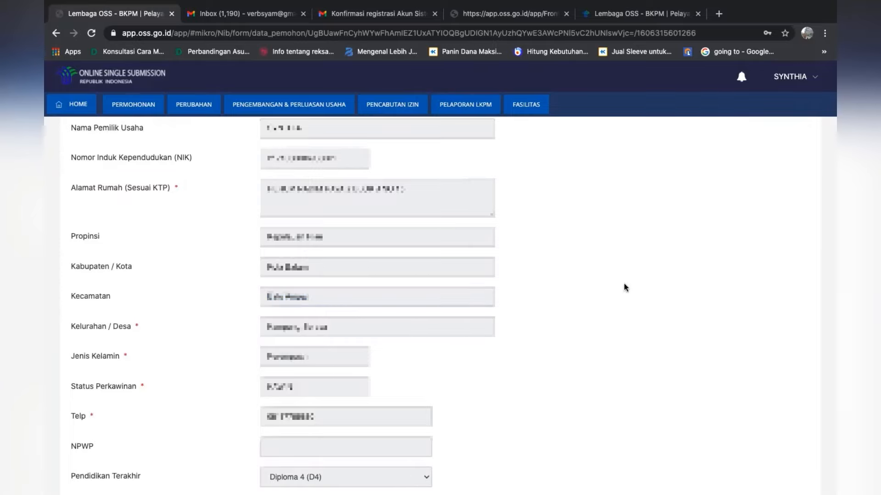
scroll(624, 287, "down", 5)
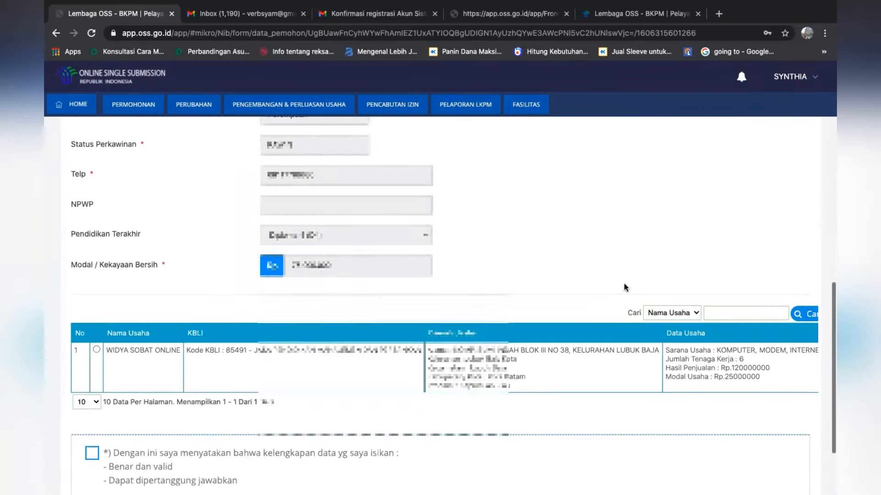
scroll(623, 287, "down", 2)
scroll(624, 287, "up", 2)
scroll(624, 287, "up", 3)
scroll(624, 287, "down", 1)
scroll(623, 287, "up", 1)
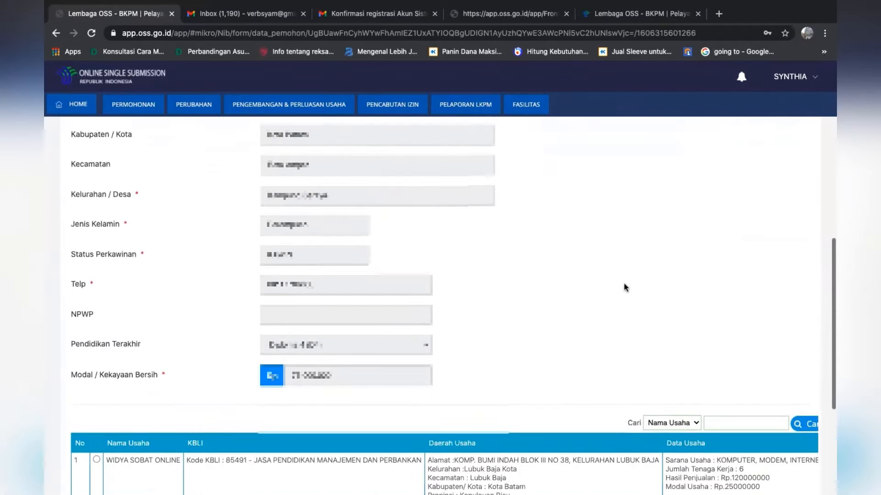
scroll(624, 287, "up", 9)
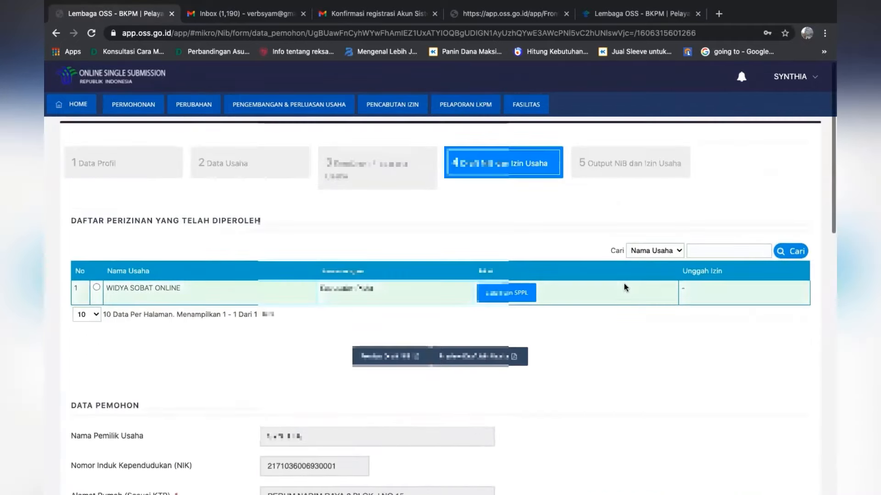
scroll(624, 287, "down", 12)
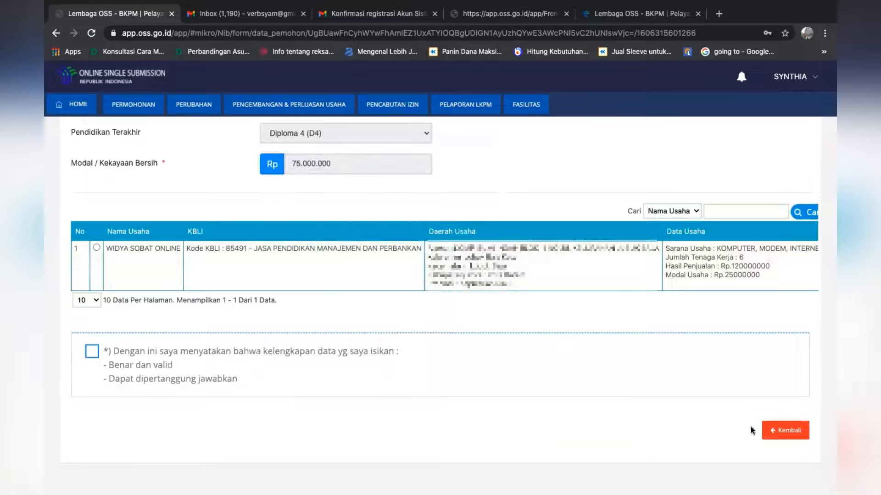